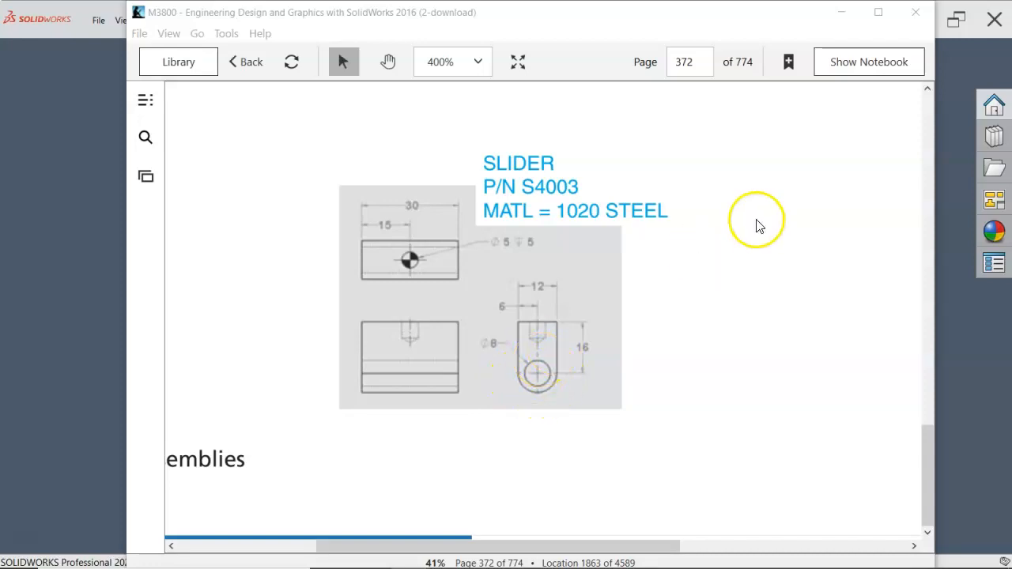
Step: Move the slider reference drawing out of the way and create a new part from the Part mm template
{"action": "left_click_drag", "start_coordinate": [716, 17], "coordinate": [1011, 61]}
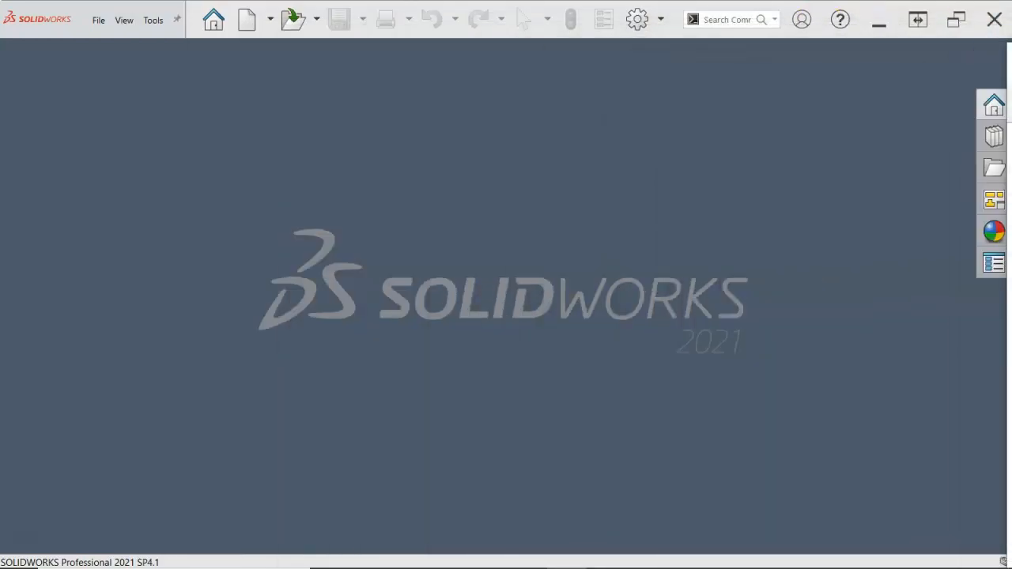
{"action": "left_click", "coordinate": [247, 21]}
{"action": "left_click_drag", "start_coordinate": [793, 132], "coordinate": [277, 80]}
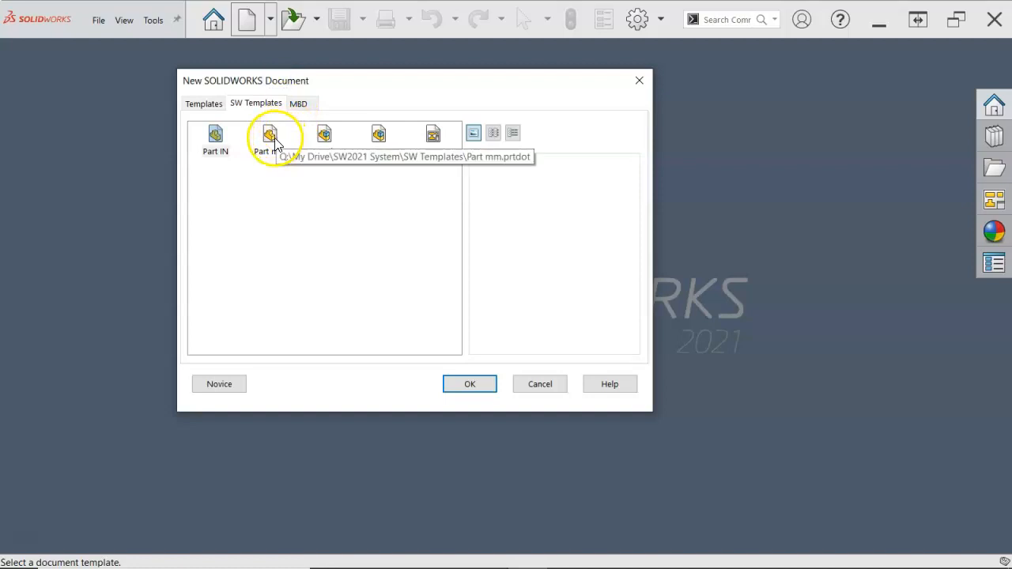
{"action": "double_click", "coordinate": [269, 137]}
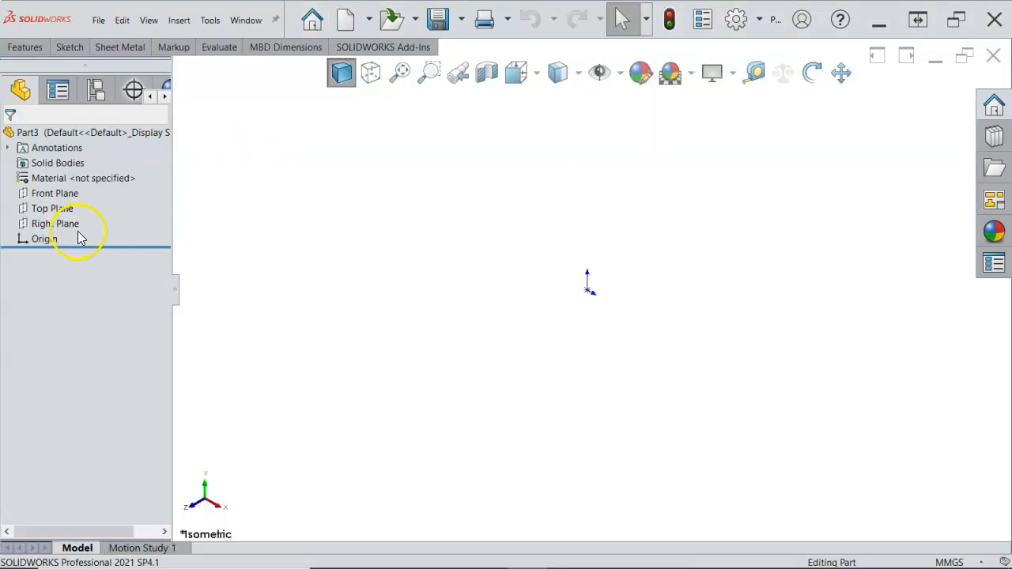
Step: Start a new sketch on the Front Plane and widen the feature tree pane slightly
{"action": "left_click", "coordinate": [61, 224]}
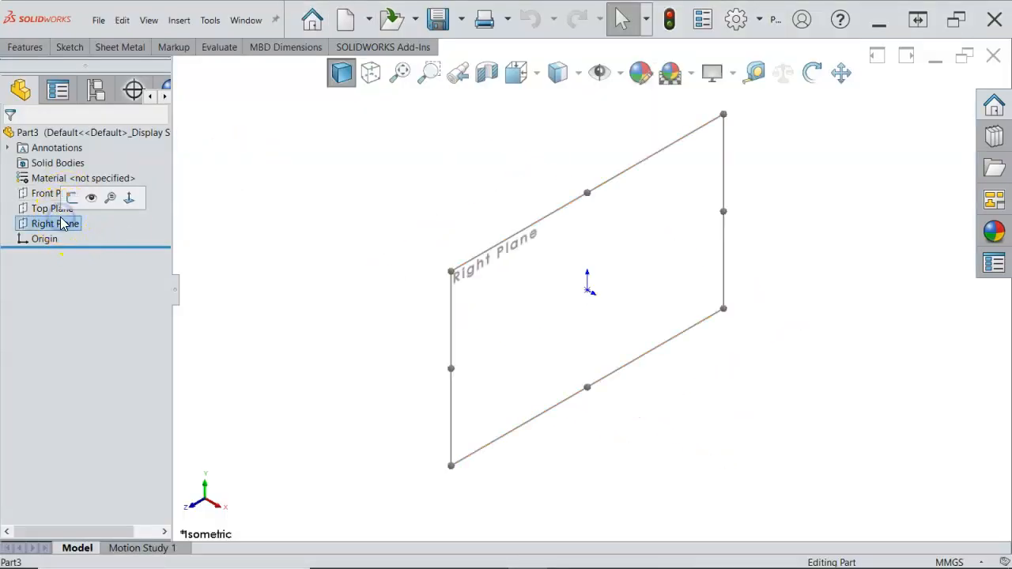
{"action": "left_click", "coordinate": [250, 172]}
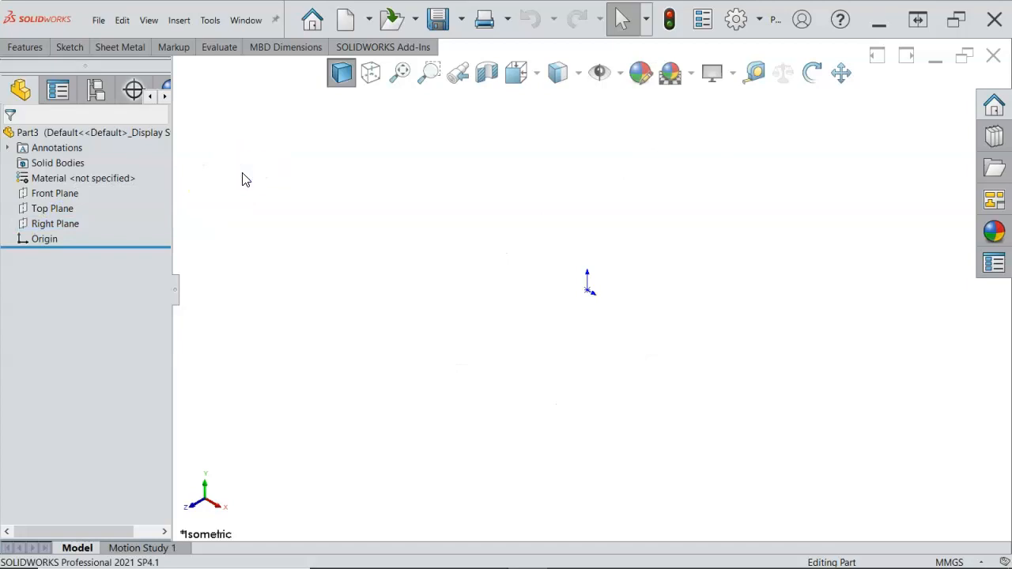
{"action": "left_click", "coordinate": [70, 197]}
{"action": "left_click", "coordinate": [79, 177]}
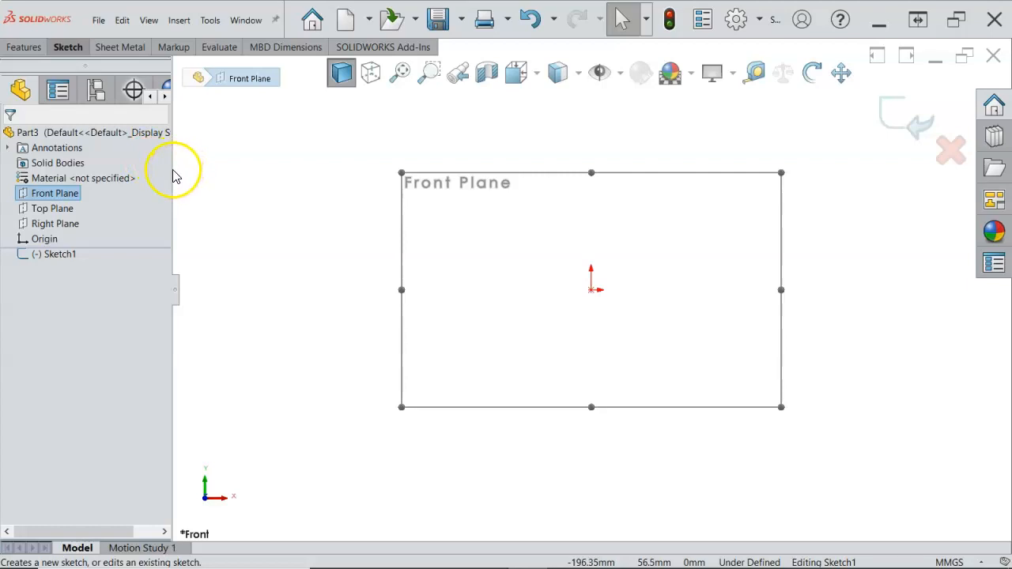
{"action": "left_click_drag", "start_coordinate": [172, 170], "coordinate": [202, 173]}
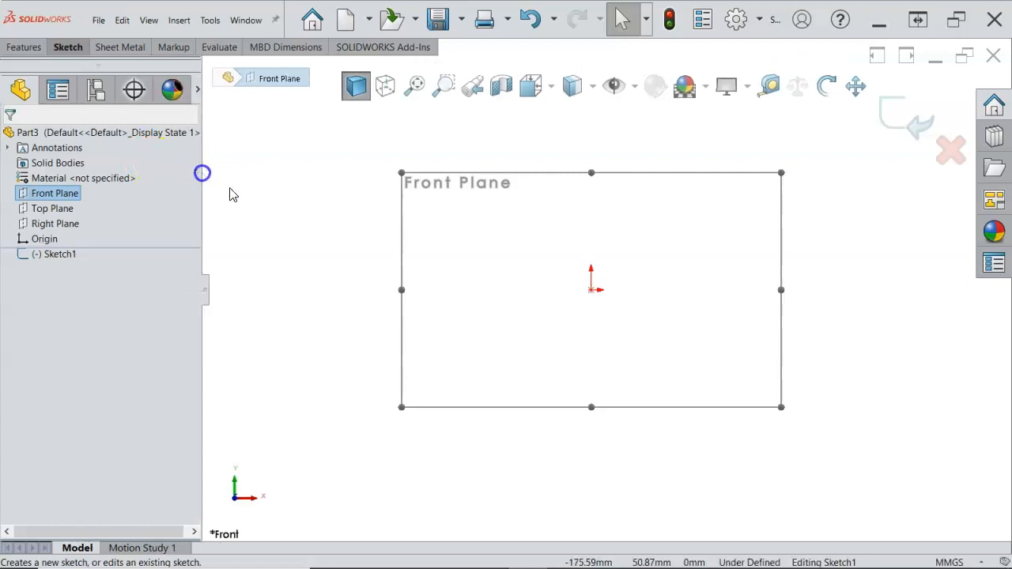
Step: Sketch a corner rectangle about 31 mm wide and 53 mm high just below the origin
{"action": "right_click", "coordinate": [274, 204]}
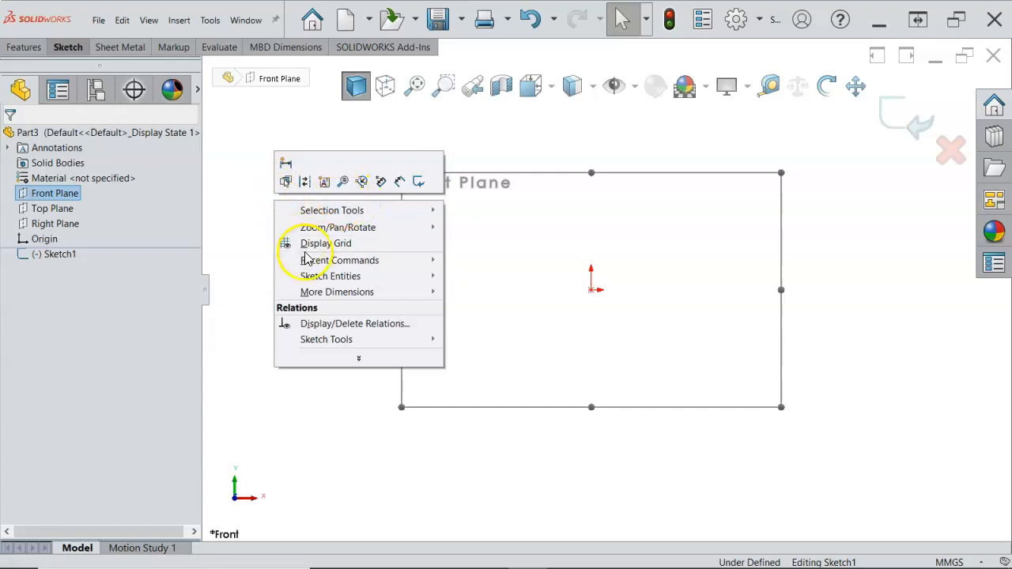
{"action": "mouse_move", "coordinate": [346, 282]}
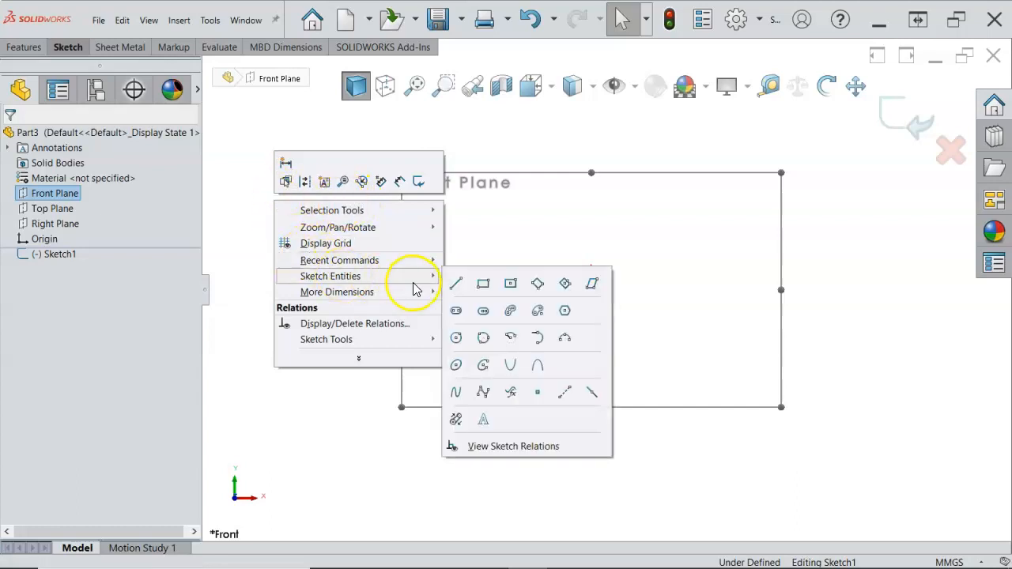
{"action": "left_click", "coordinate": [484, 285]}
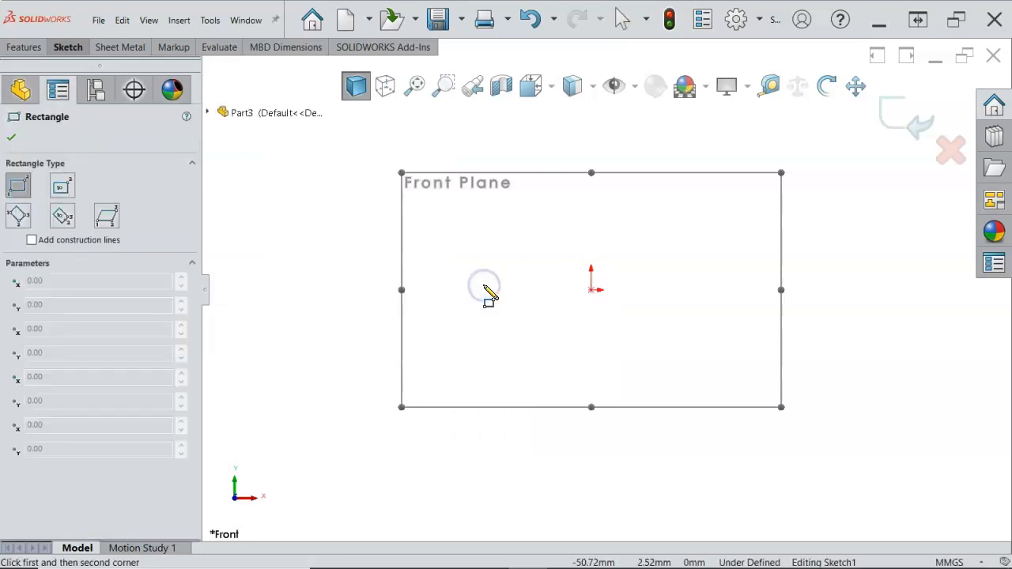
{"action": "mouse_move", "coordinate": [560, 304]}
{"action": "left_mouse_down"}
{"action": "mouse_move", "coordinate": [621, 386]}
{"action": "mouse_move", "coordinate": [635, 416]}
{"action": "mouse_move", "coordinate": [626, 416]}
{"action": "left_mouse_up"}
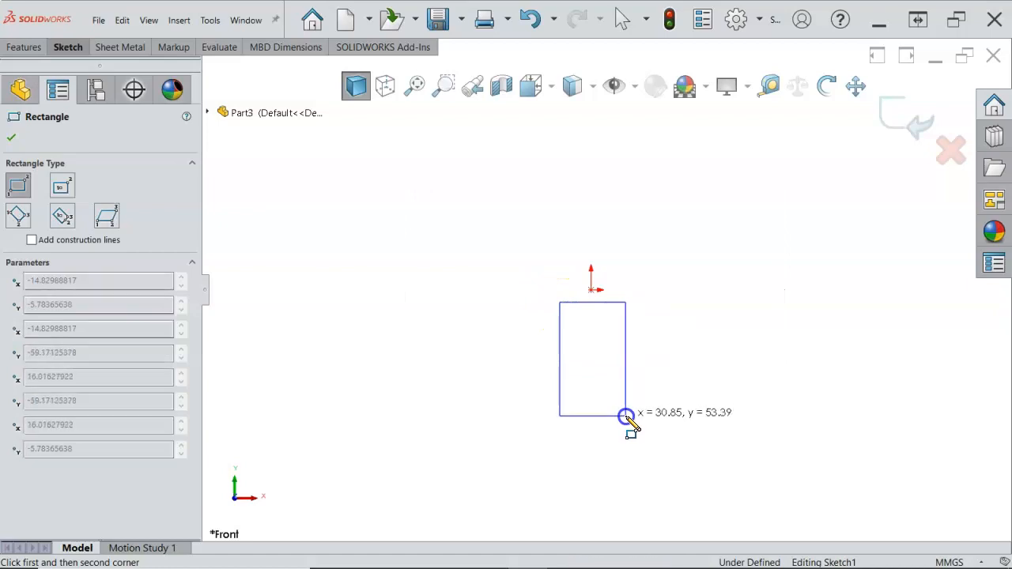
{"action": "right_click", "coordinate": [653, 303]}
{"action": "left_click", "coordinate": [685, 295]}
Step: Add a Midpoint relation between the origin and the rectangle's top line
{"action": "left_click", "coordinate": [592, 290]}
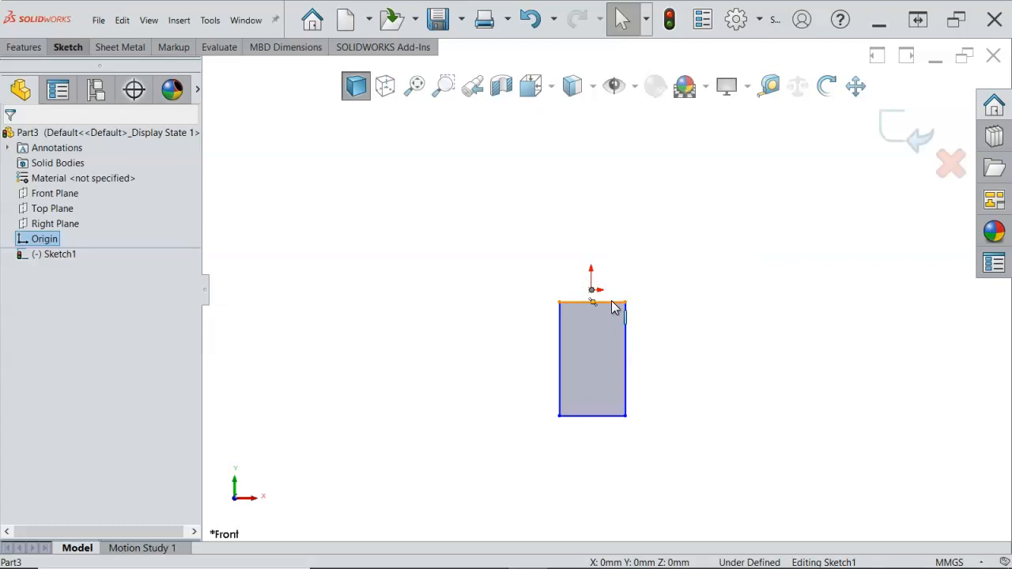
{"action": "left_click", "coordinate": [616, 308], "text": "ctrl"}
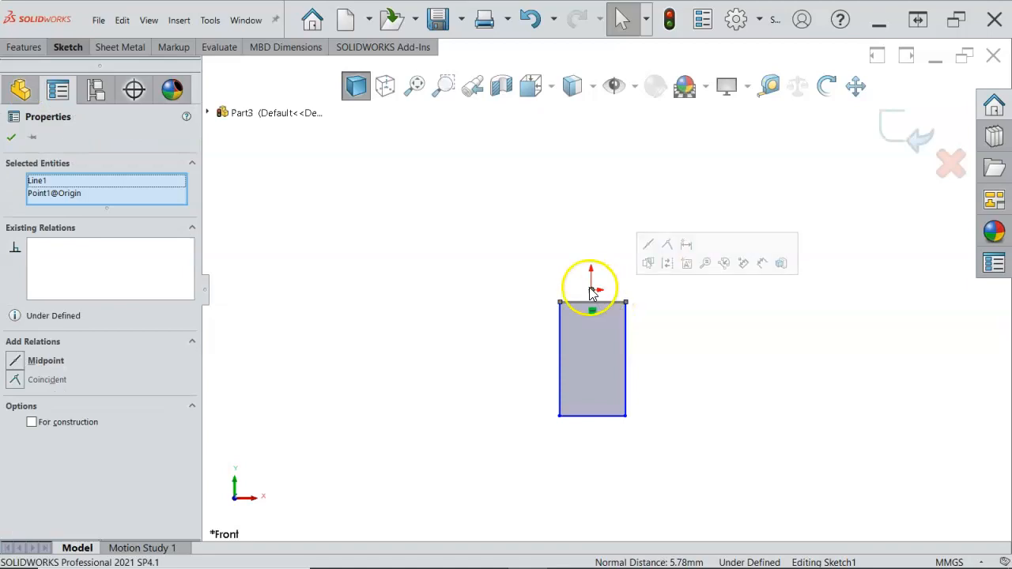
{"action": "left_click", "coordinate": [649, 246]}
{"action": "left_click", "coordinate": [648, 310]}
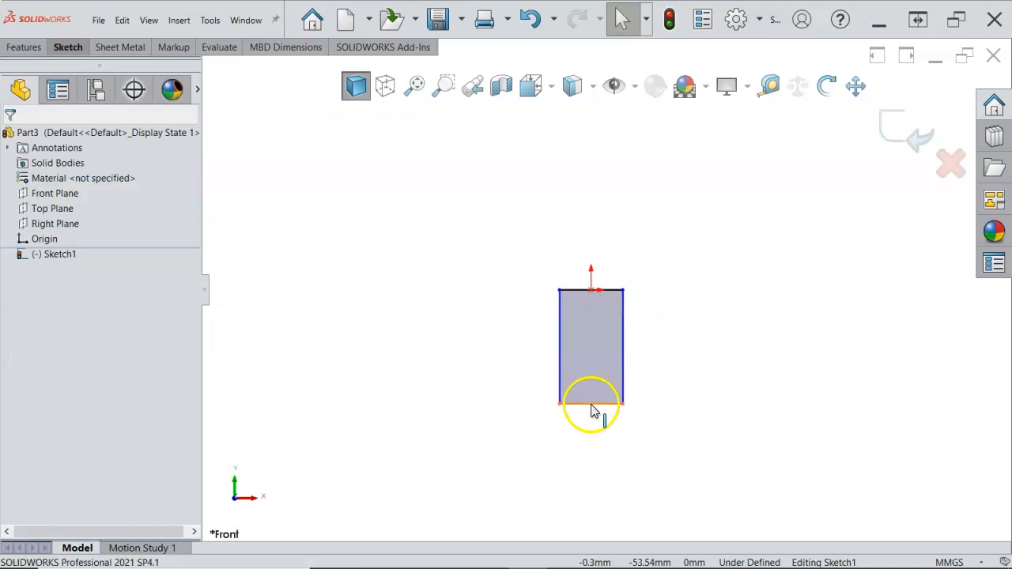
Step: Convert the rectangle's bottom line to construction geometry
{"action": "key", "text": "f"}
{"action": "left_click", "coordinate": [620, 371]}
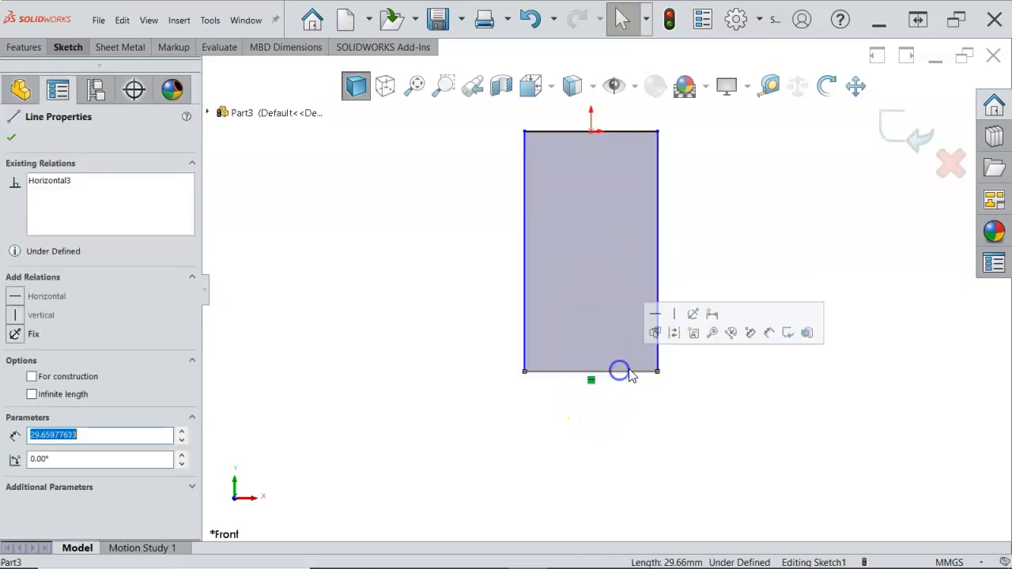
{"action": "left_click", "coordinate": [655, 333]}
{"action": "left_click", "coordinate": [686, 364]}
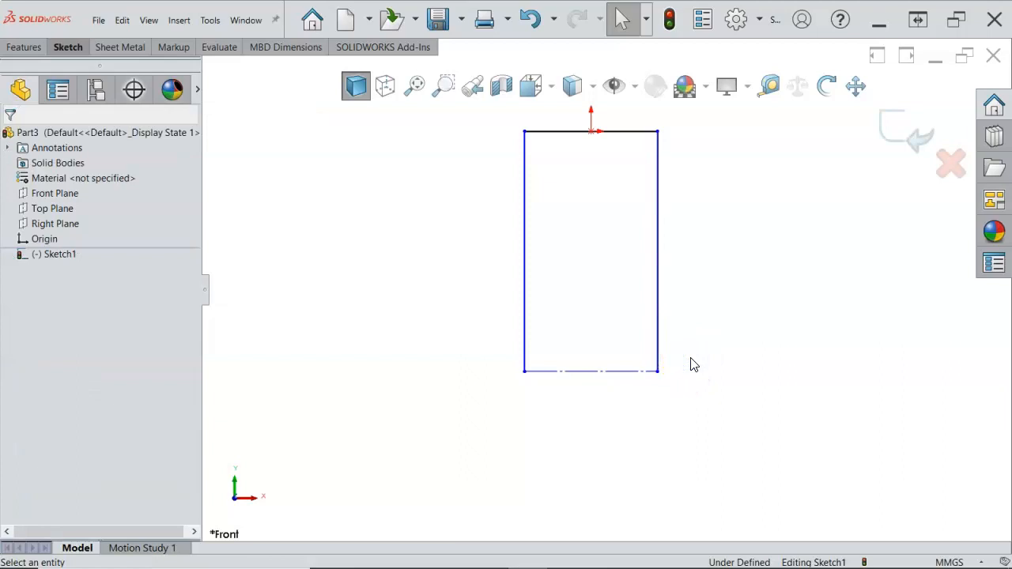
Step: Sketch a tangent arc below the rectangle, joining the two ends of the bottom construction line
{"action": "right_click", "coordinate": [411, 229]}
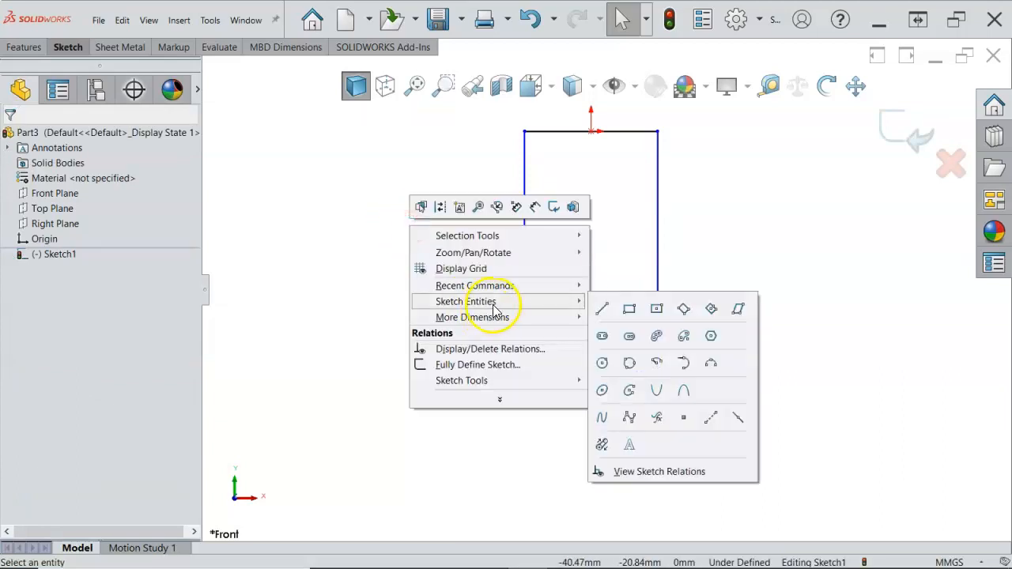
{"action": "mouse_move", "coordinate": [554, 313]}
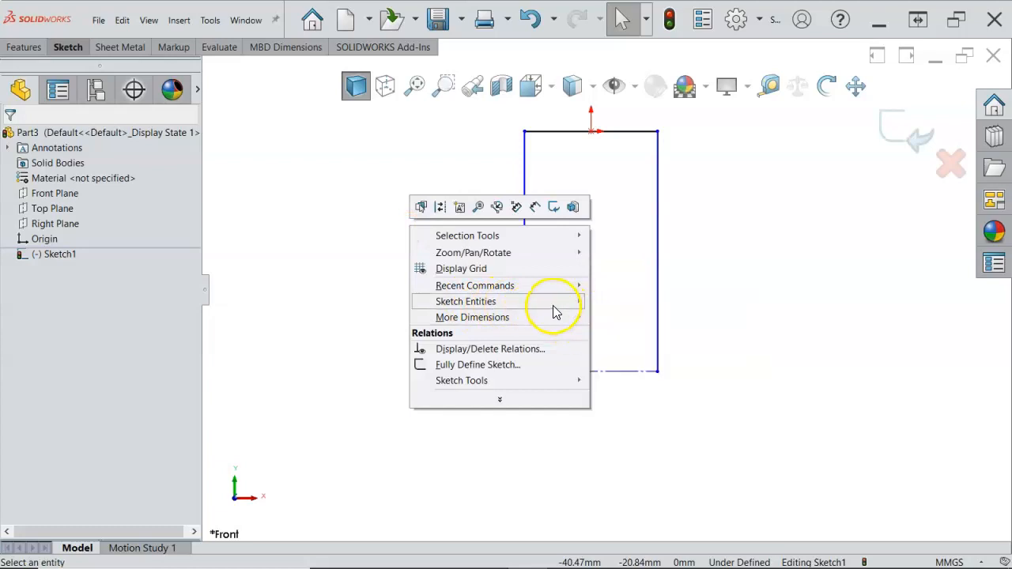
{"action": "mouse_move", "coordinate": [585, 303]}
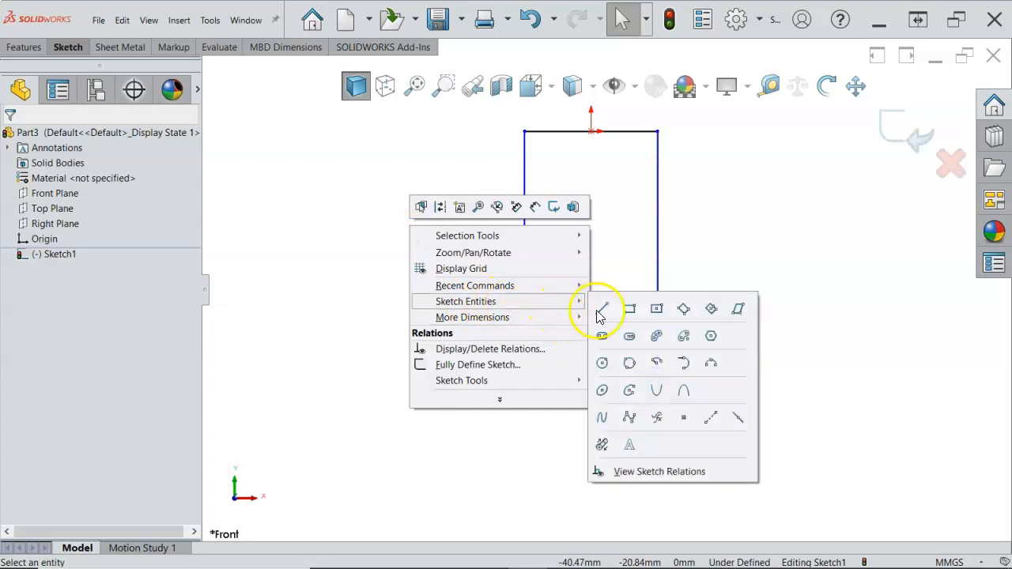
{"action": "left_click", "coordinate": [683, 363]}
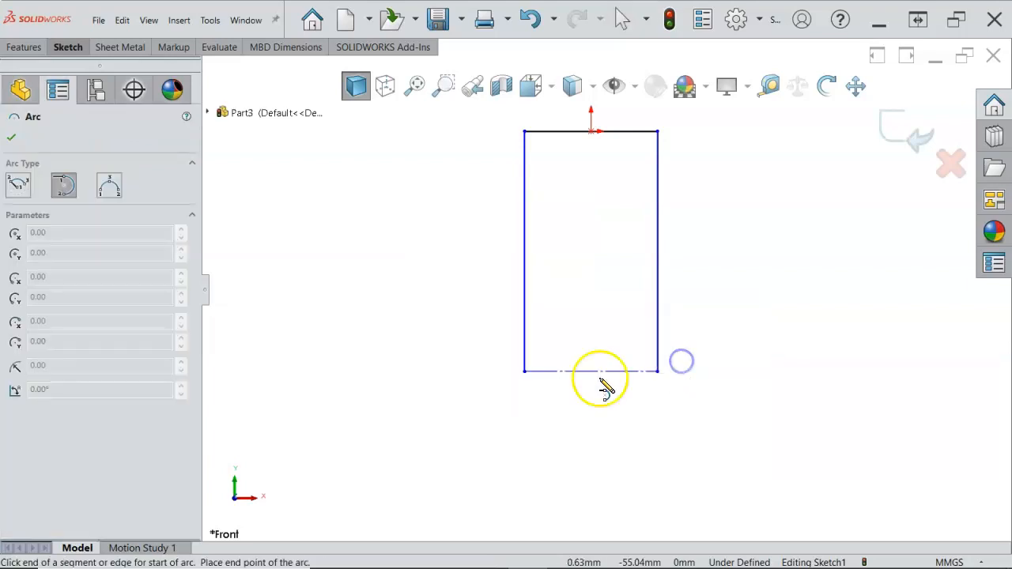
{"action": "left_click", "coordinate": [525, 372]}
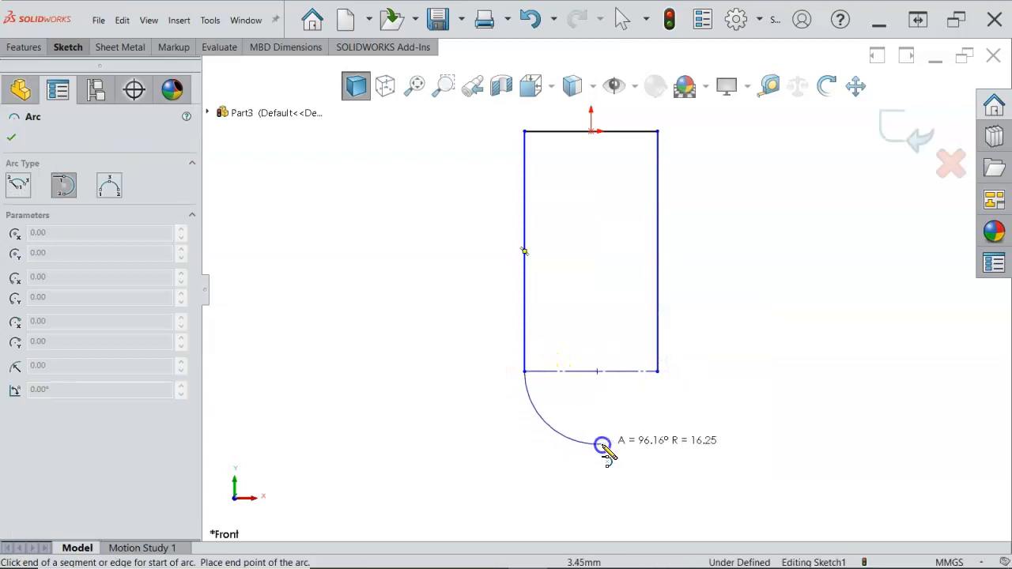
{"action": "left_click", "coordinate": [657, 373]}
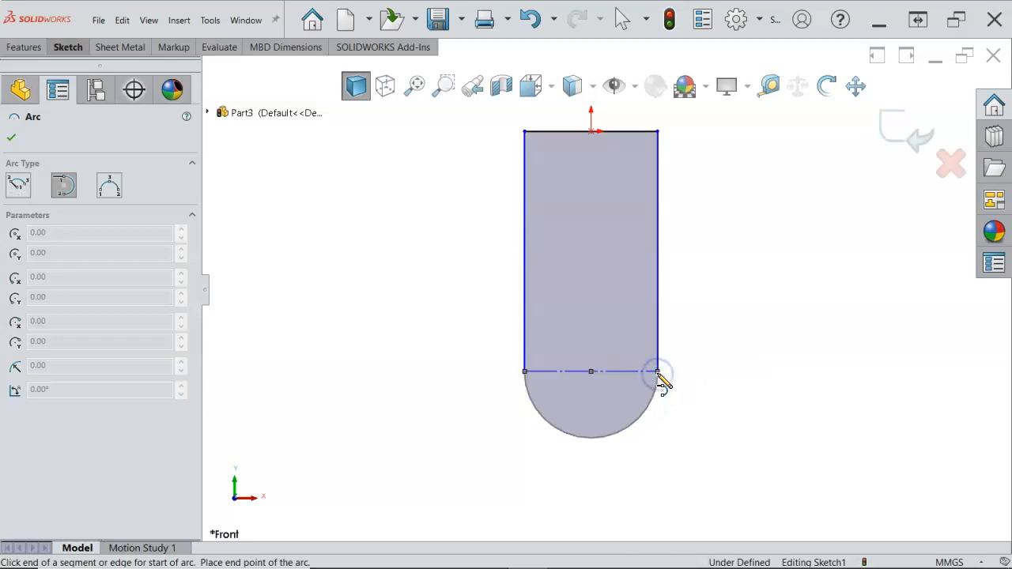
{"action": "right_click", "coordinate": [688, 315]}
{"action": "left_click", "coordinate": [716, 323]}
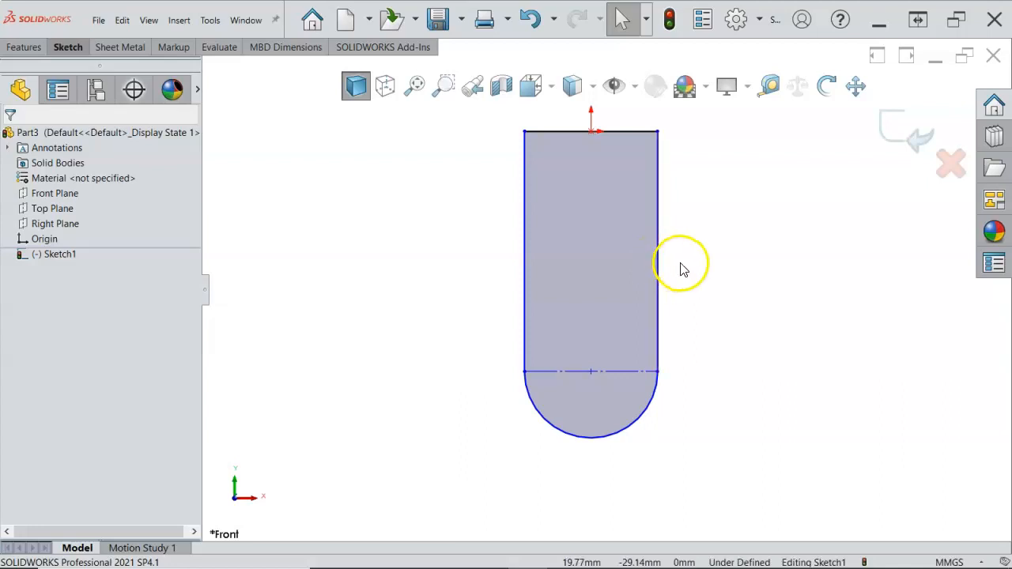
Step: Sketch a circle of about 8.4 mm radius centred on the arc's centre point
{"action": "key", "text": "s"}
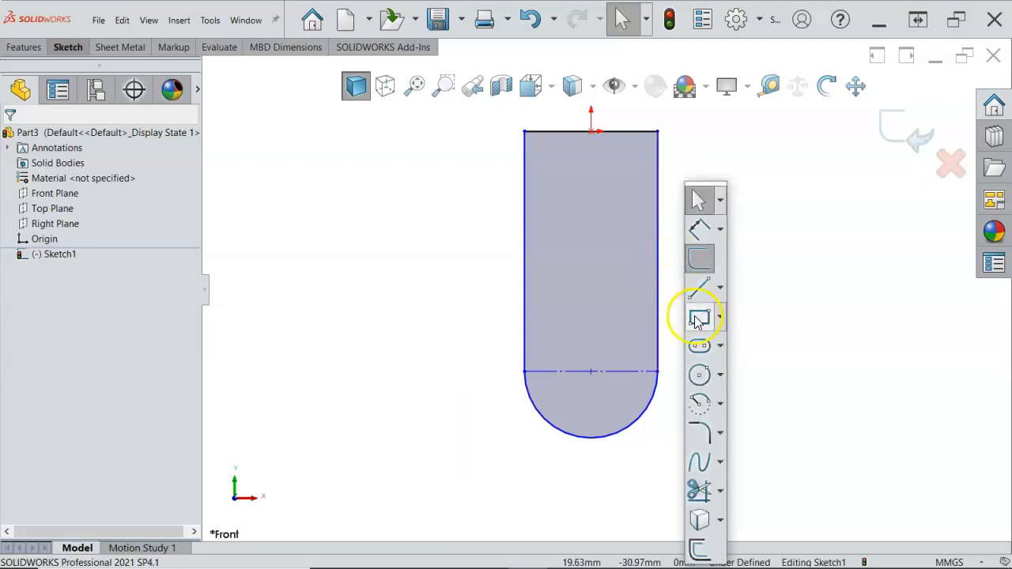
{"action": "left_click", "coordinate": [701, 378]}
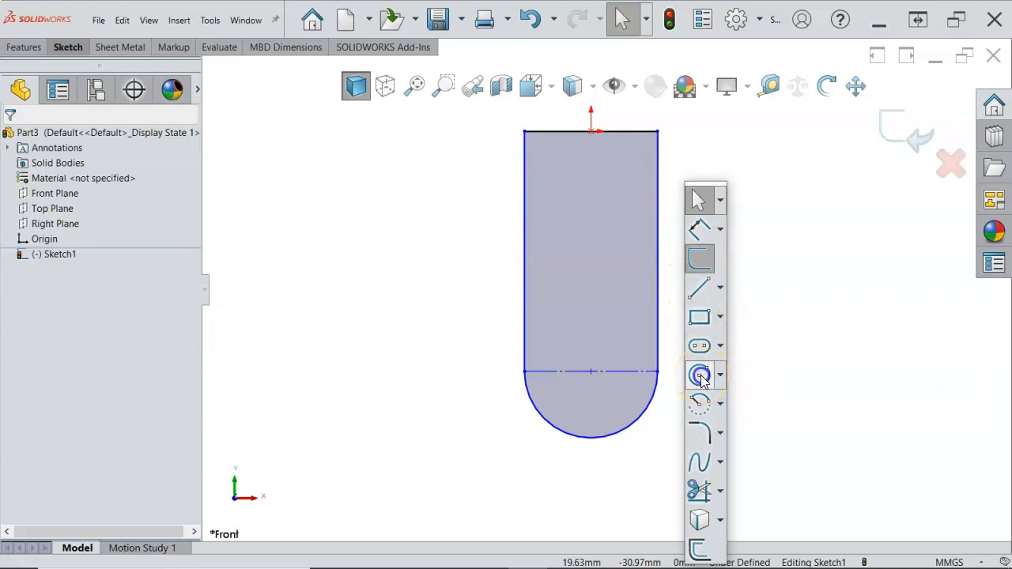
{"action": "left_click", "coordinate": [591, 372]}
{"action": "left_click", "coordinate": [630, 390]}
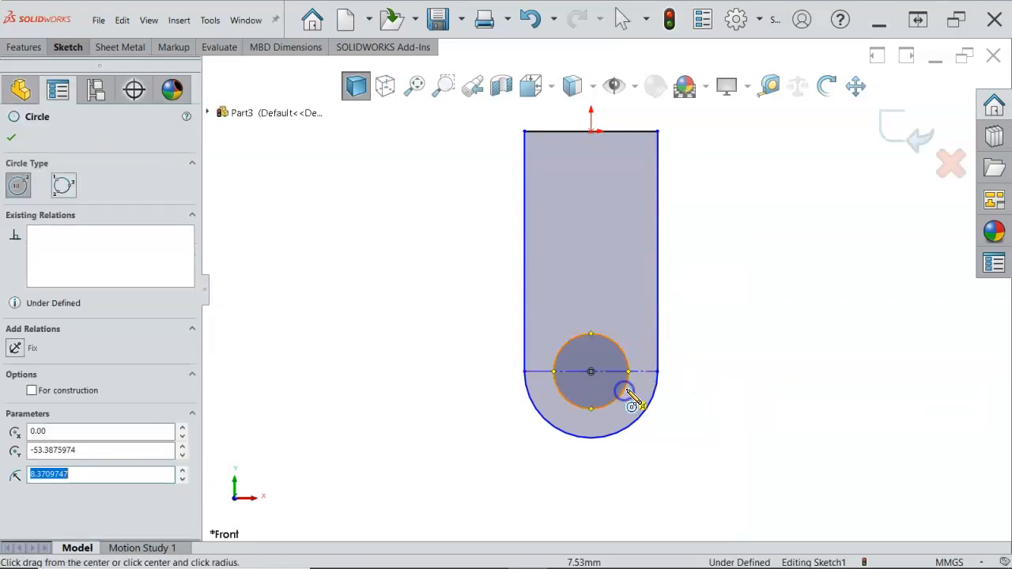
Step: Dimension the profile's right vertical line with Smart Dimension and set its length to 16 mm
{"action": "right_click", "coordinate": [706, 311]}
{"action": "left_click", "coordinate": [831, 290]}
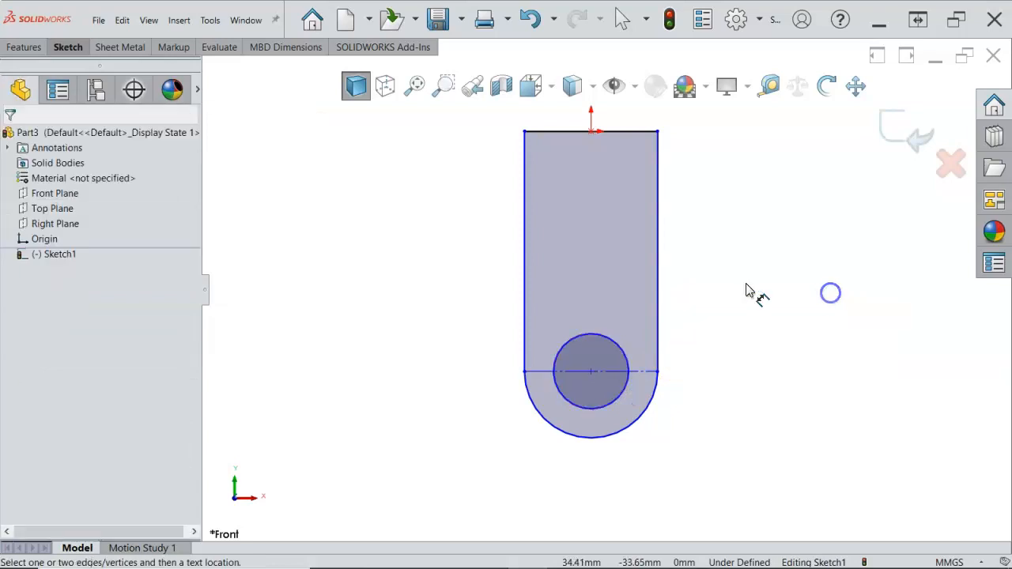
{"action": "left_click", "coordinate": [663, 237]}
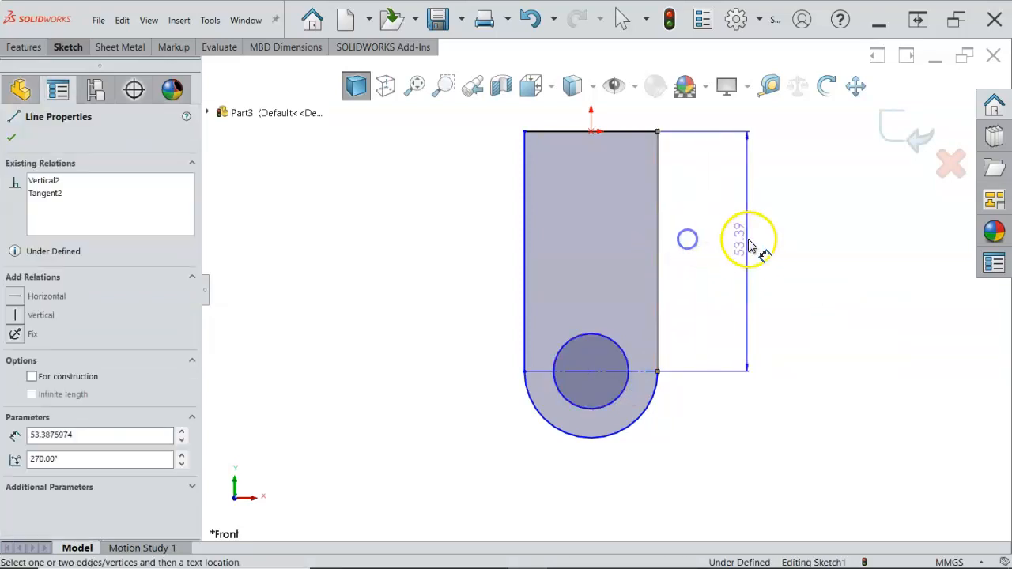
{"action": "left_click", "coordinate": [765, 285]}
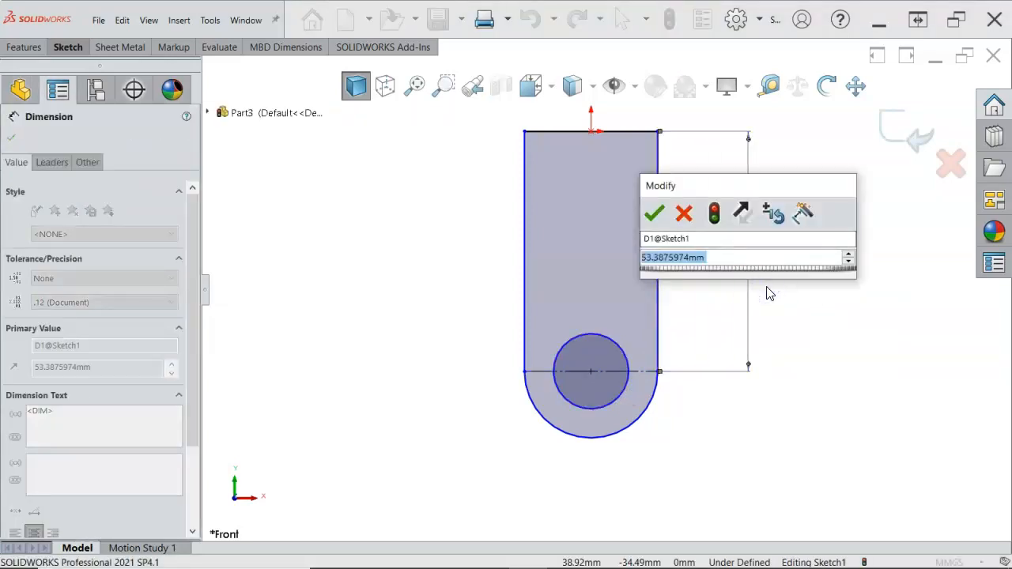
{"action": "type", "text": "1"}
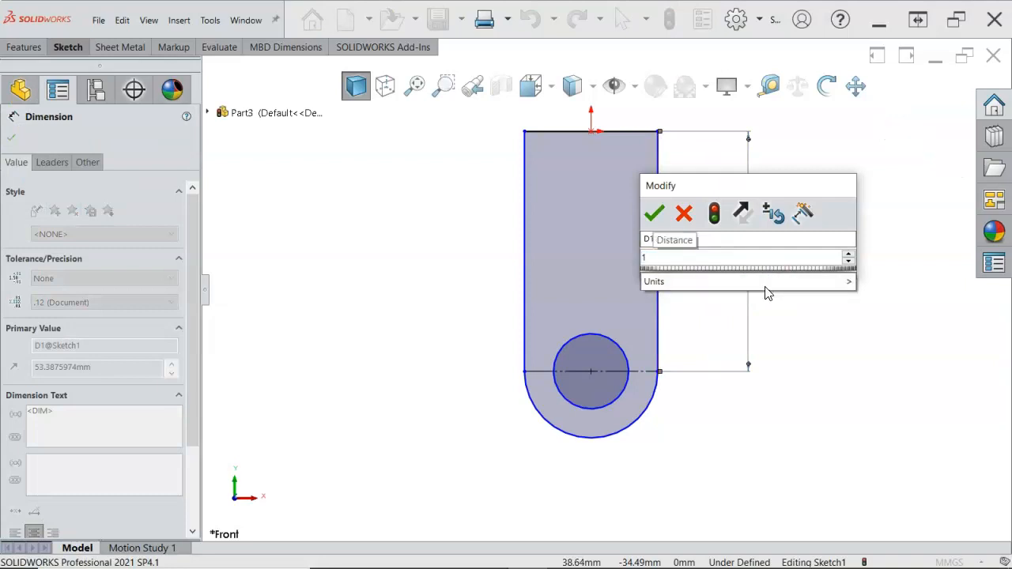
{"action": "type", "text": "6"}
{"action": "key", "text": "Return"}
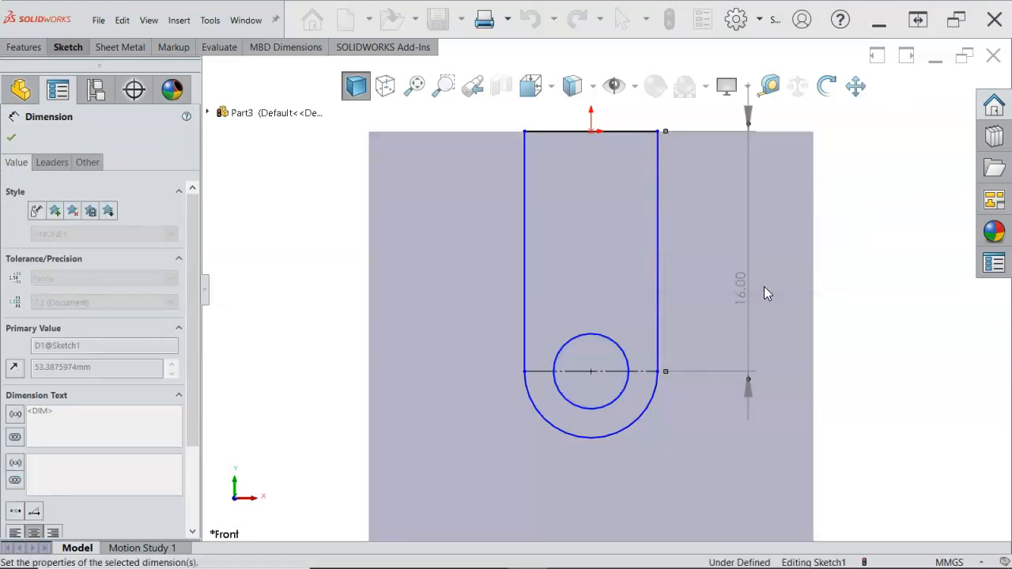
Step: Dimension the profile's top line and set its width to 12 mm
{"action": "left_click", "coordinate": [691, 291]}
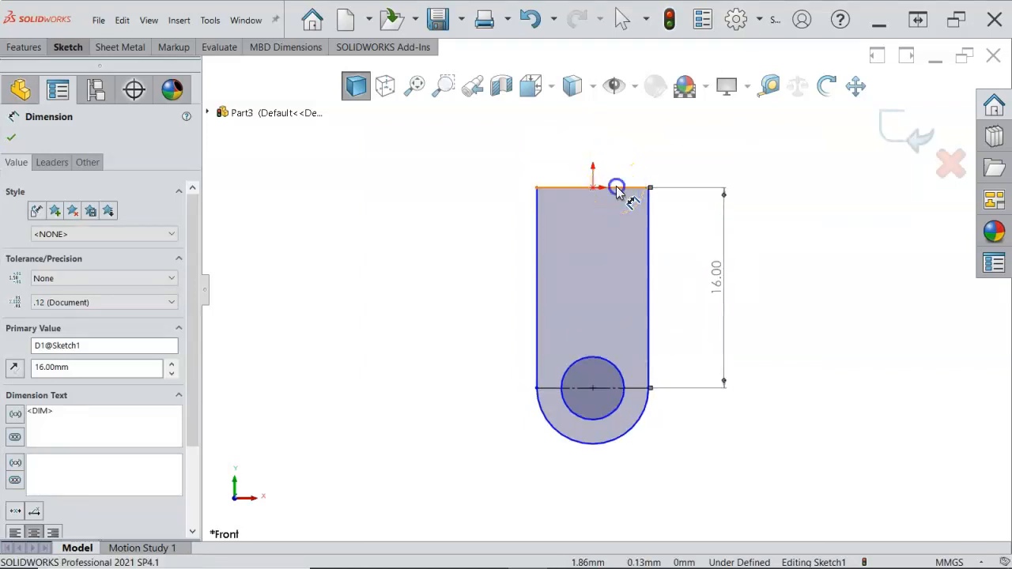
{"action": "left_click", "coordinate": [610, 188]}
{"action": "left_click", "coordinate": [603, 155]}
{"action": "type", "text": "12"}
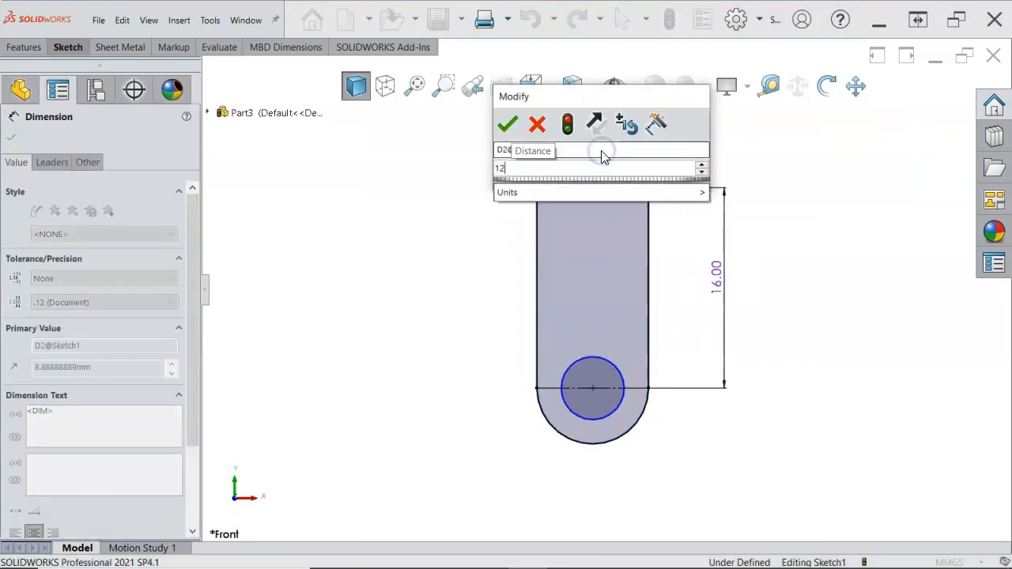
{"action": "key", "text": "Return"}
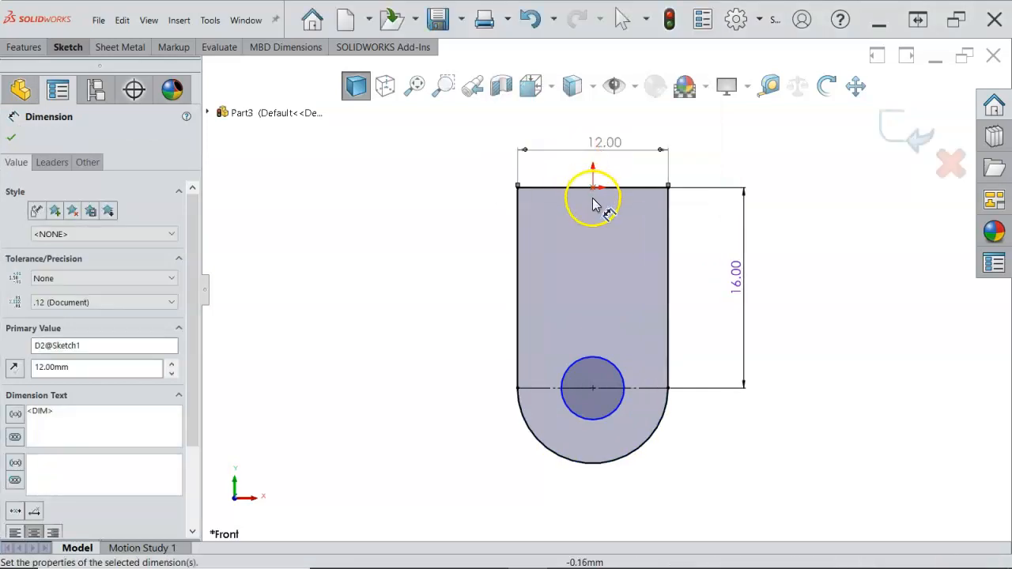
Step: Add a driven horizontal dimension between the profile's left vertical line and the bottom arc's centre
{"action": "left_click", "coordinate": [517, 295]}
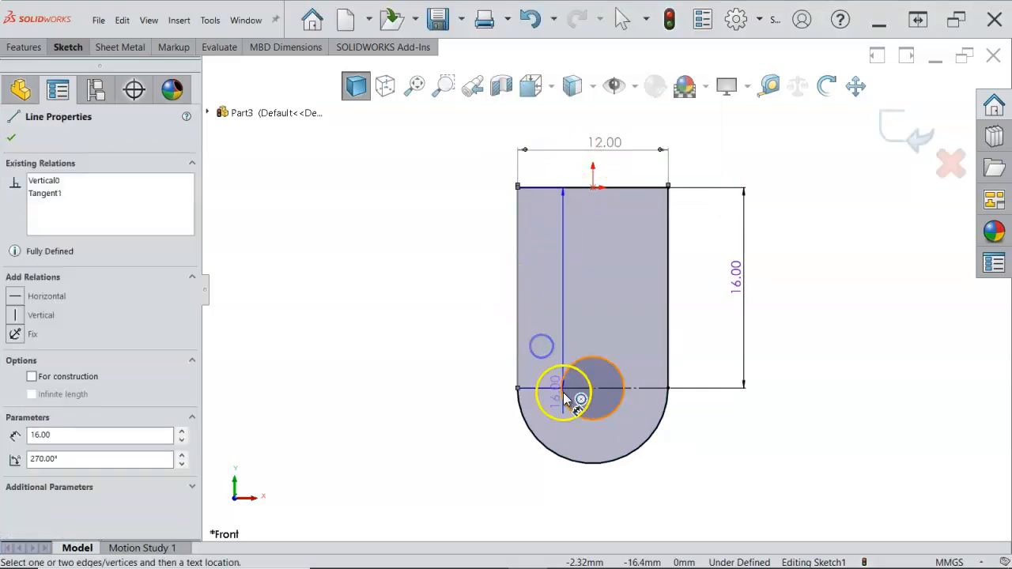
{"action": "left_click", "coordinate": [564, 462]}
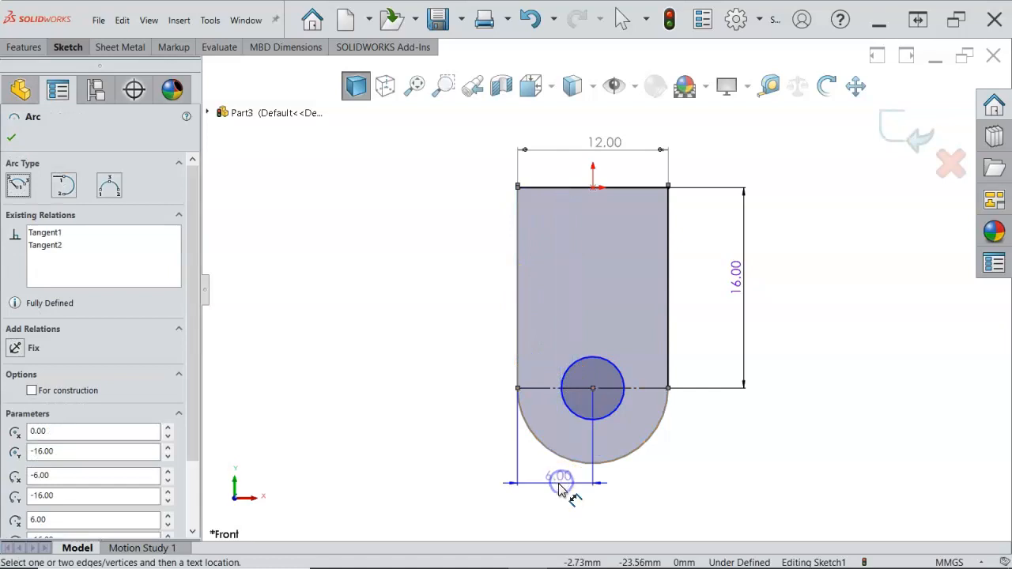
{"action": "left_click", "coordinate": [556, 494]}
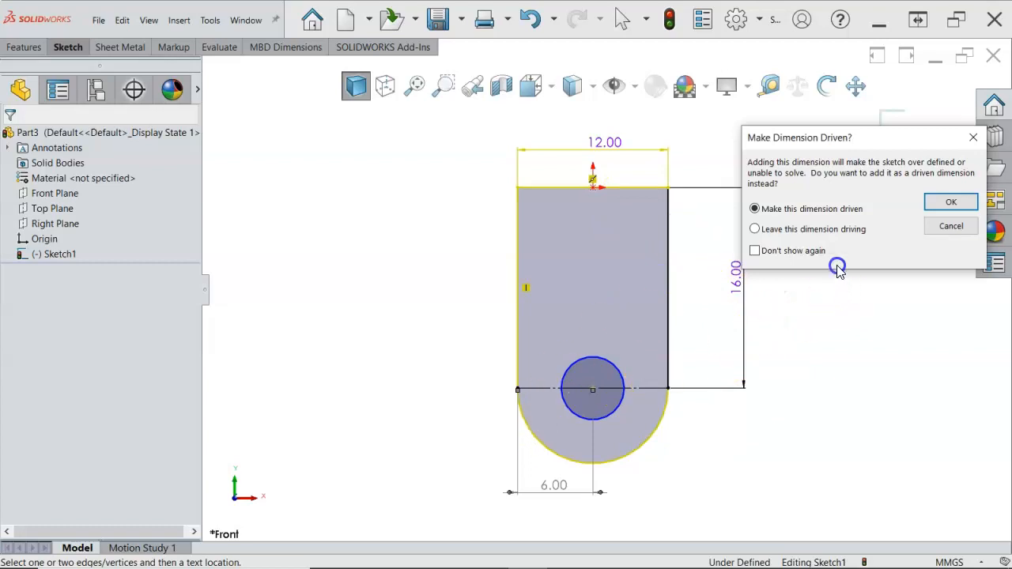
{"action": "left_click", "coordinate": [936, 207]}
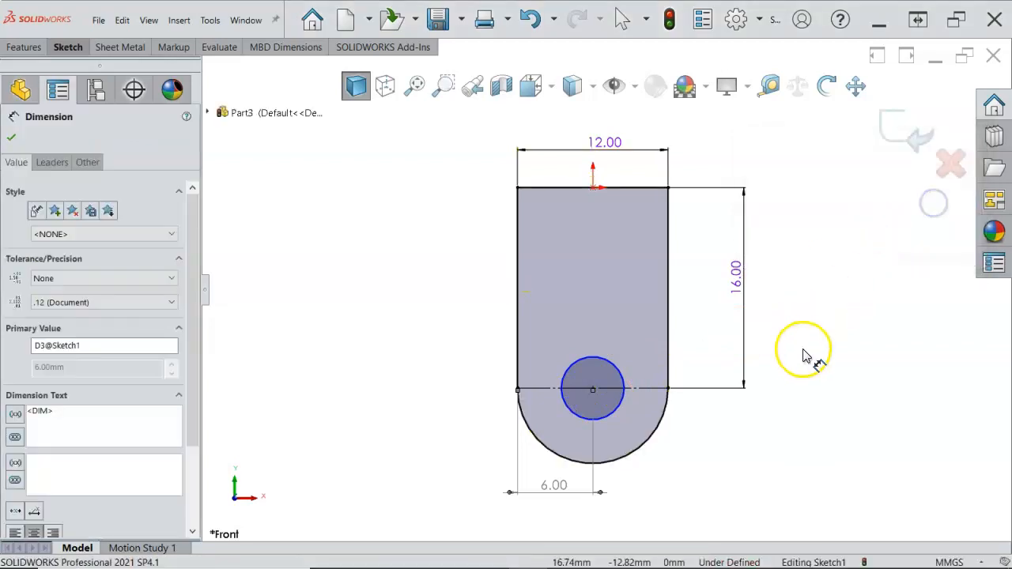
Step: Dimension the circle's diameter and set it to 8 mm
{"action": "left_click", "coordinate": [611, 368]}
{"action": "left_click", "coordinate": [448, 309]}
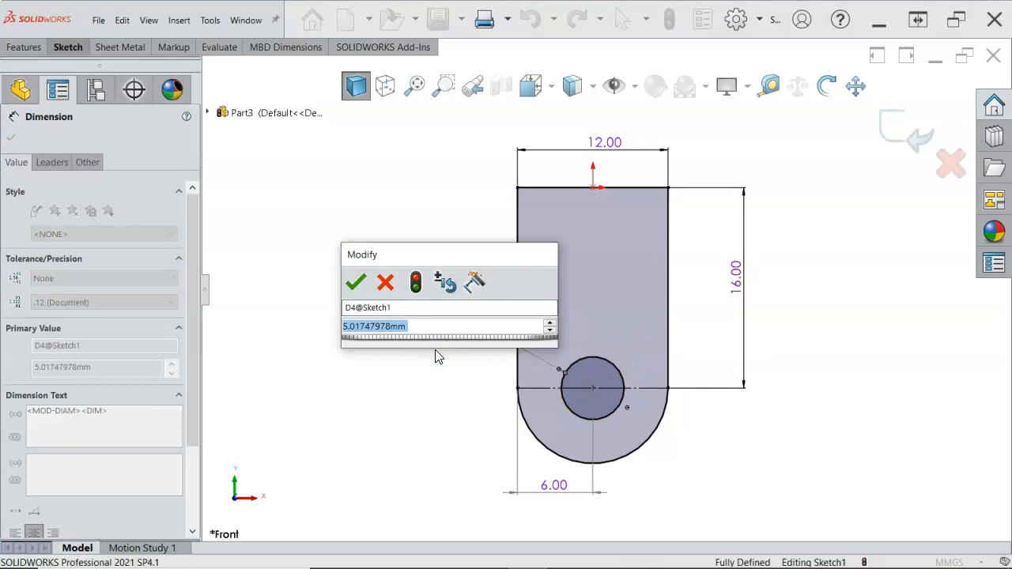
{"action": "type", "text": "8"}
{"action": "key", "text": "Return"}
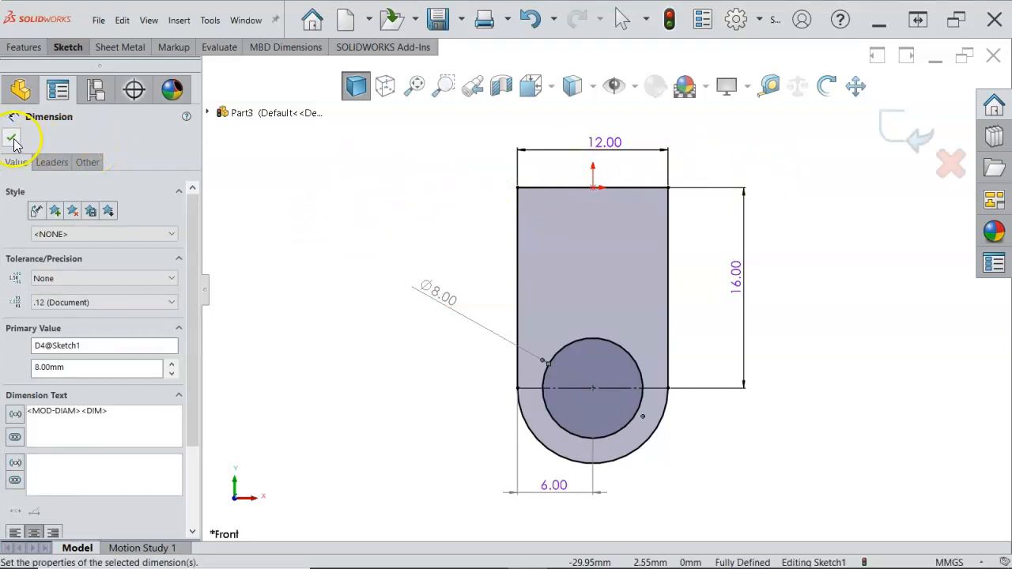
Step: Extrude the profile as a boss with the Mid Plane end condition and a depth of 30 mm
{"action": "right_click", "coordinate": [356, 208]}
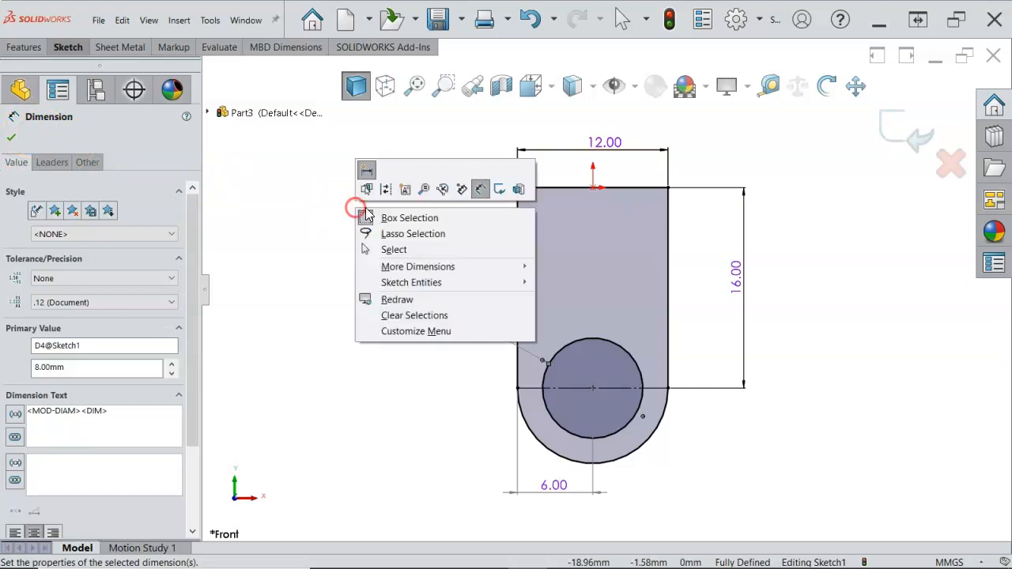
{"action": "left_click", "coordinate": [520, 191]}
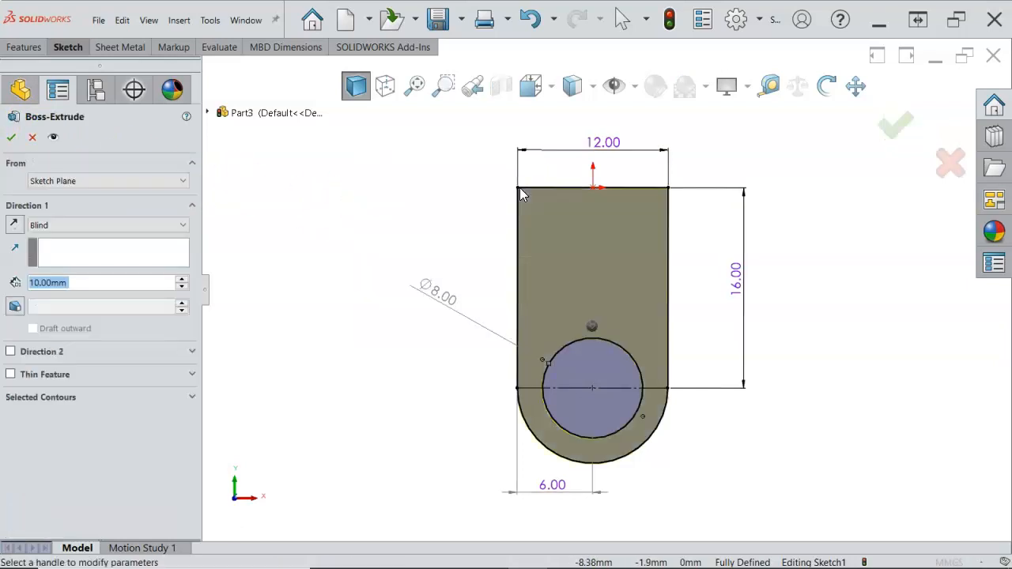
{"action": "left_click", "coordinate": [106, 224]}
{"action": "left_click", "coordinate": [65, 293]}
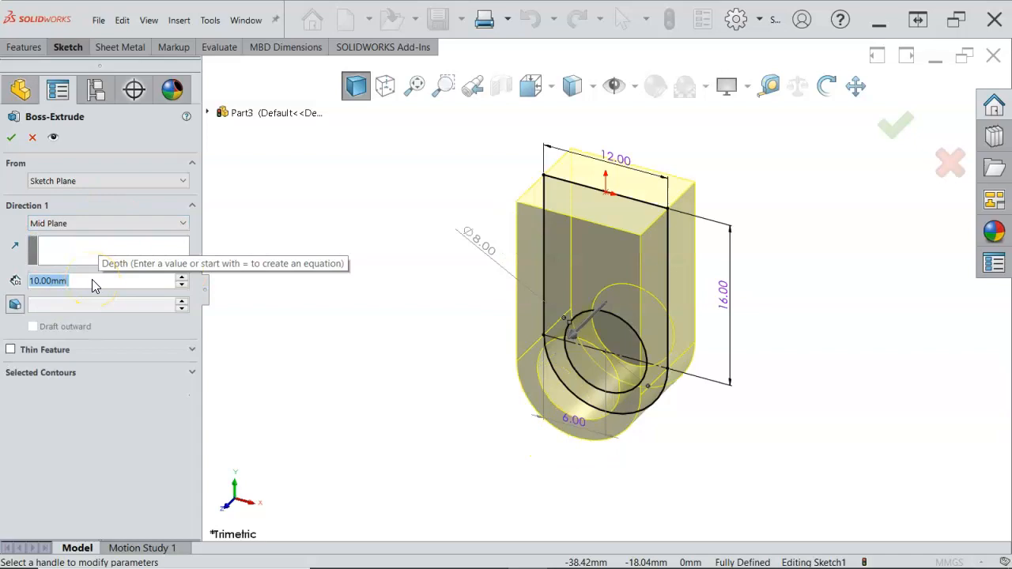
{"action": "type", "text": "3"}
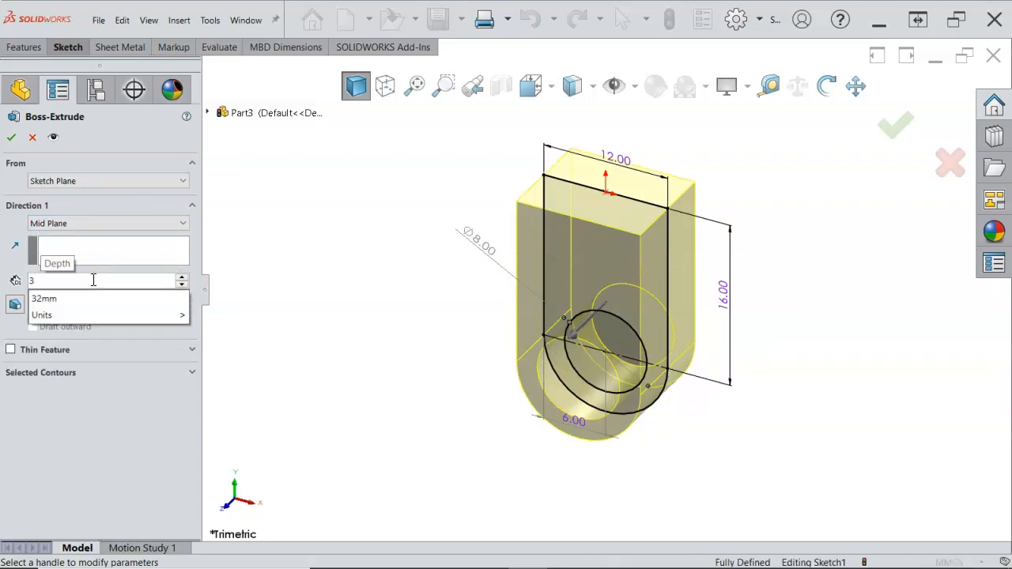
{"action": "type", "text": "0"}
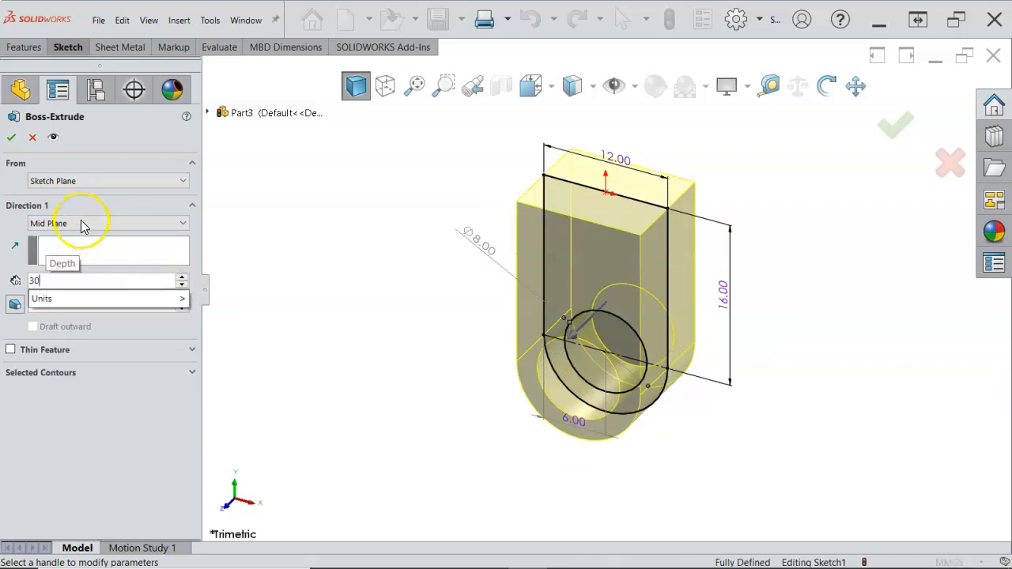
{"action": "left_click", "coordinate": [11, 138]}
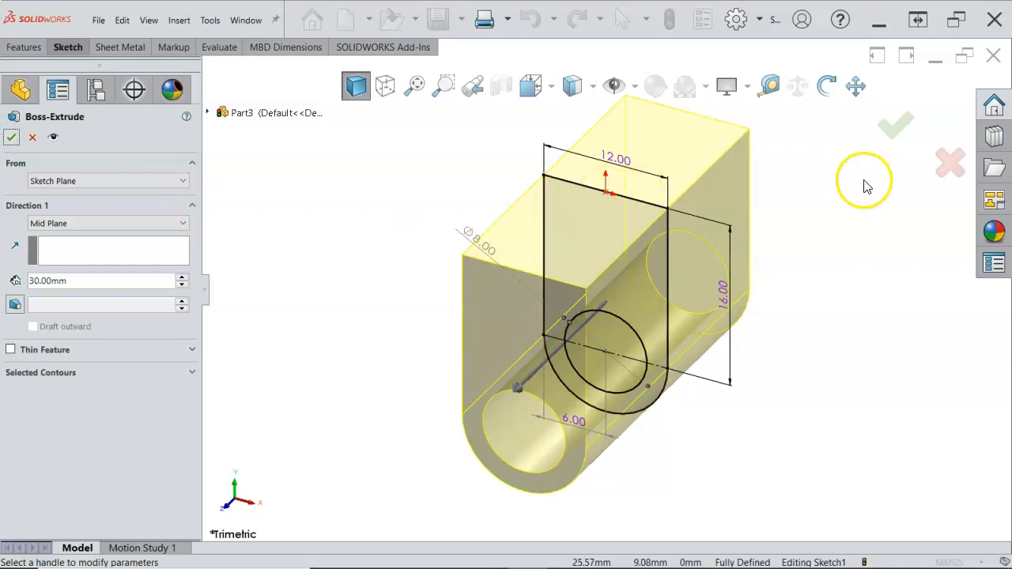
{"action": "left_click", "coordinate": [894, 124]}
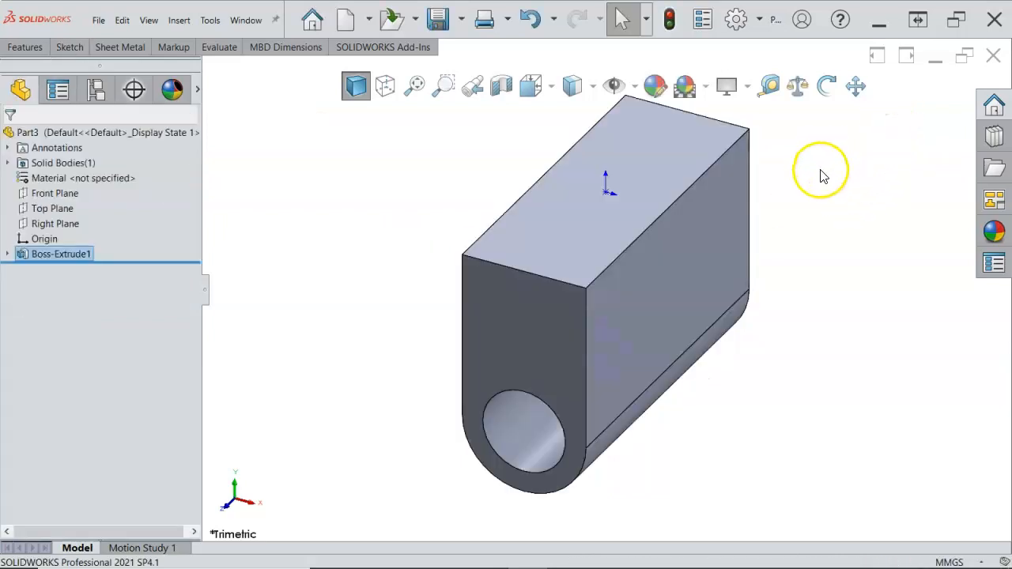
Step: Change the sketch plane of the extrusion's Sketch1 to the Right Plane
{"action": "key", "text": "z"}
{"action": "key", "text": "ctrl+7"}
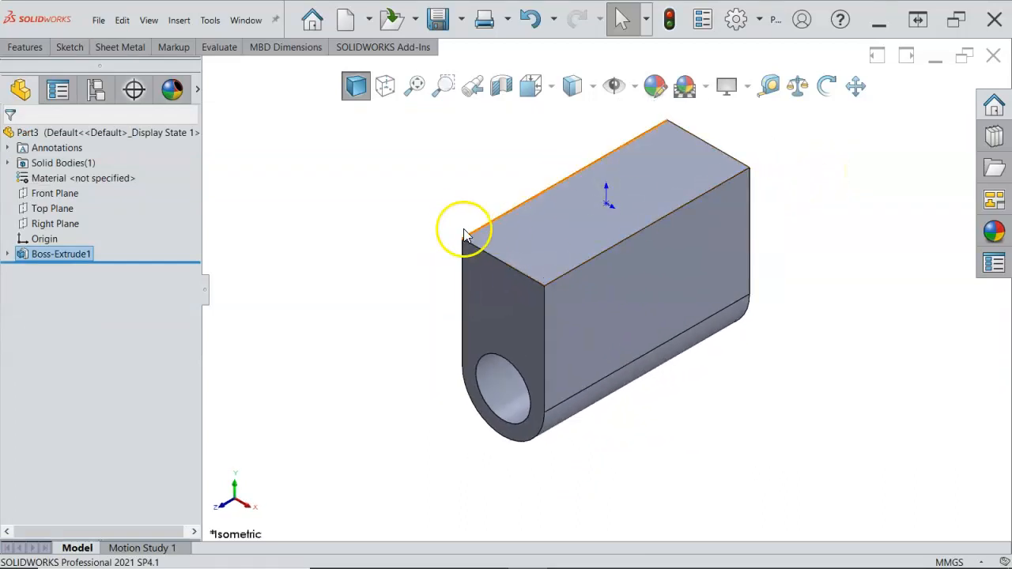
{"action": "mouse_move", "coordinate": [36, 261]}
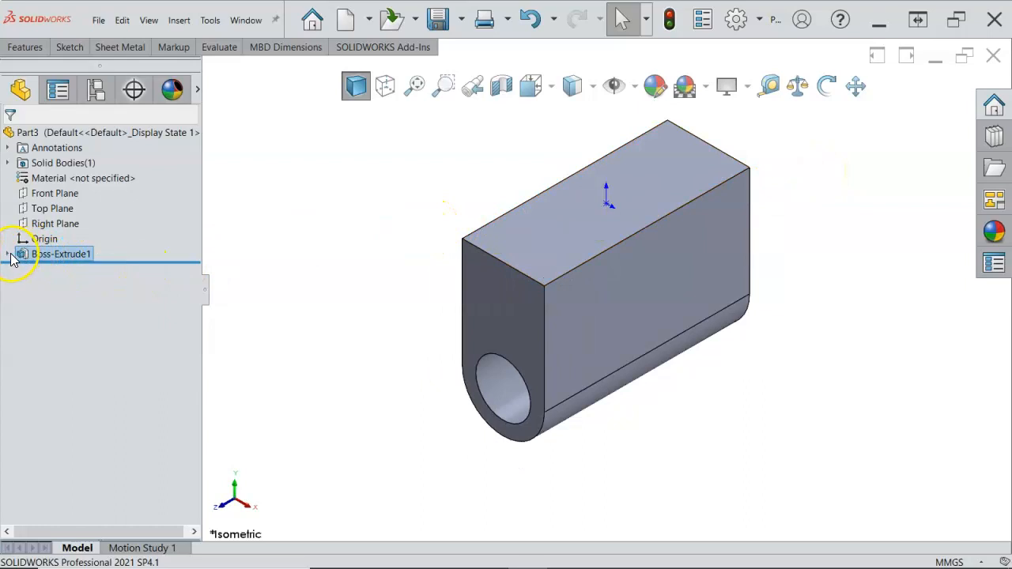
{"action": "left_click", "coordinate": [8, 254]}
{"action": "left_click", "coordinate": [47, 270]}
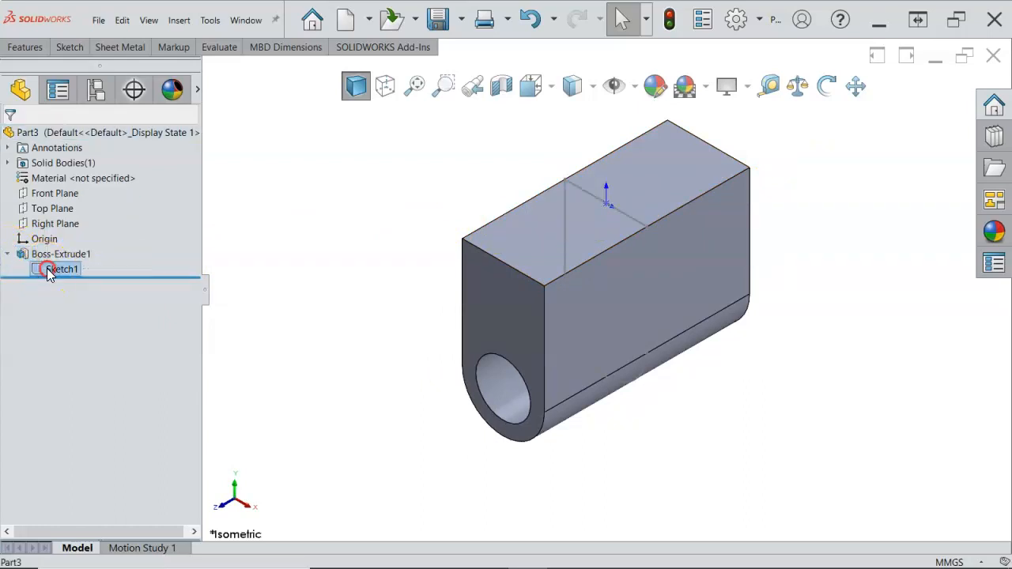
{"action": "right_click", "coordinate": [47, 270]}
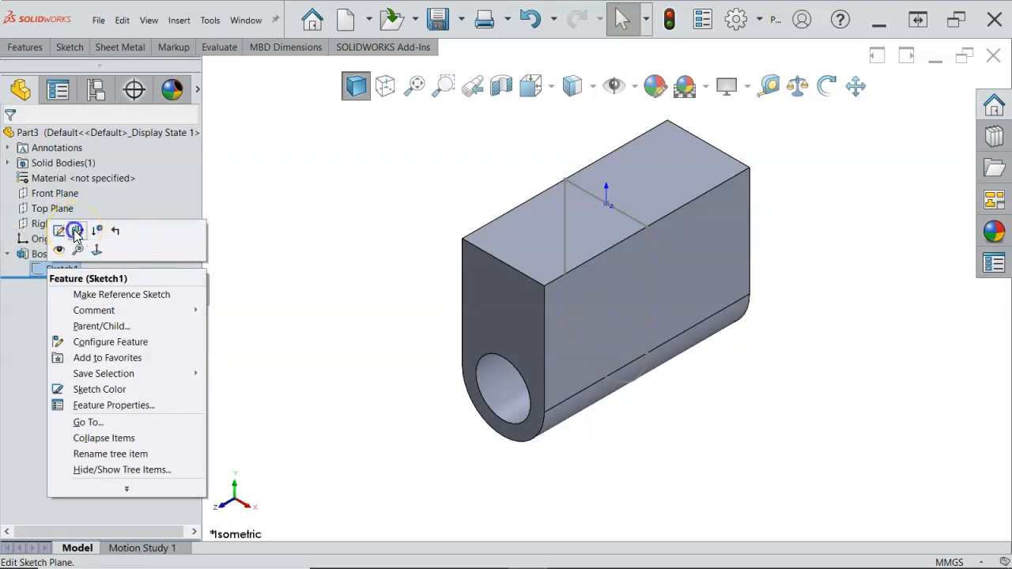
{"action": "left_click", "coordinate": [77, 233]}
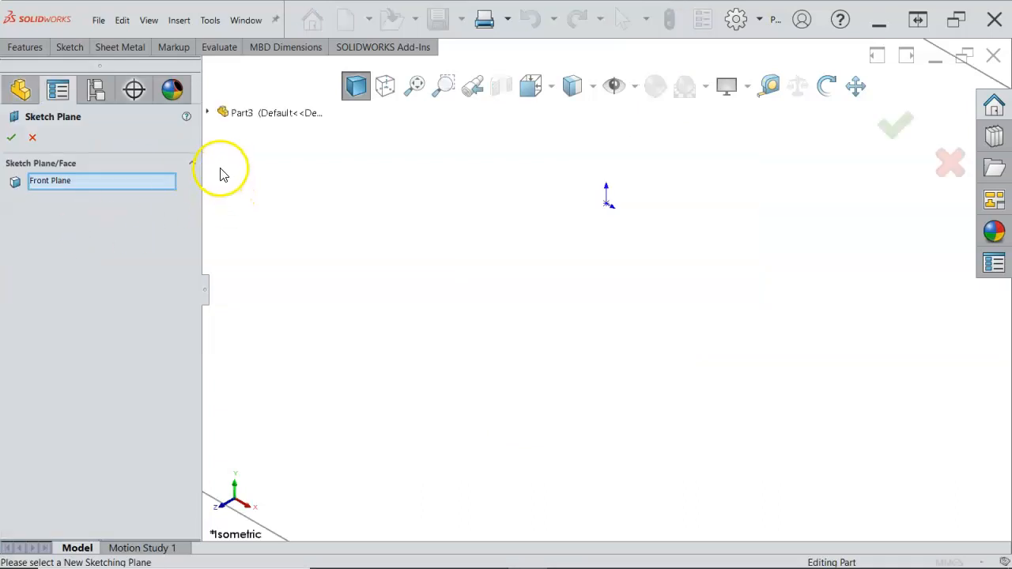
{"action": "left_click", "coordinate": [209, 113]}
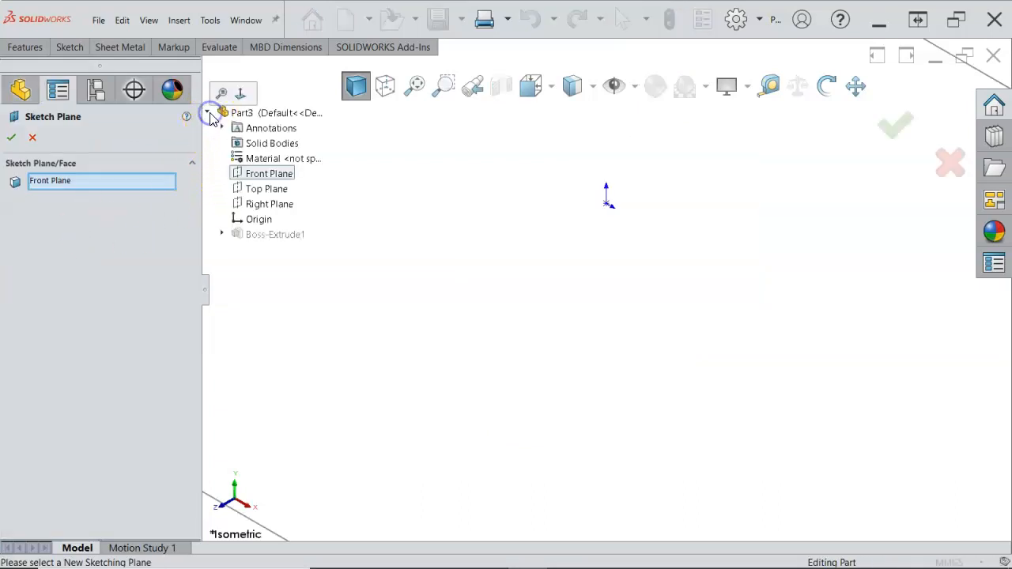
{"action": "left_click", "coordinate": [263, 204]}
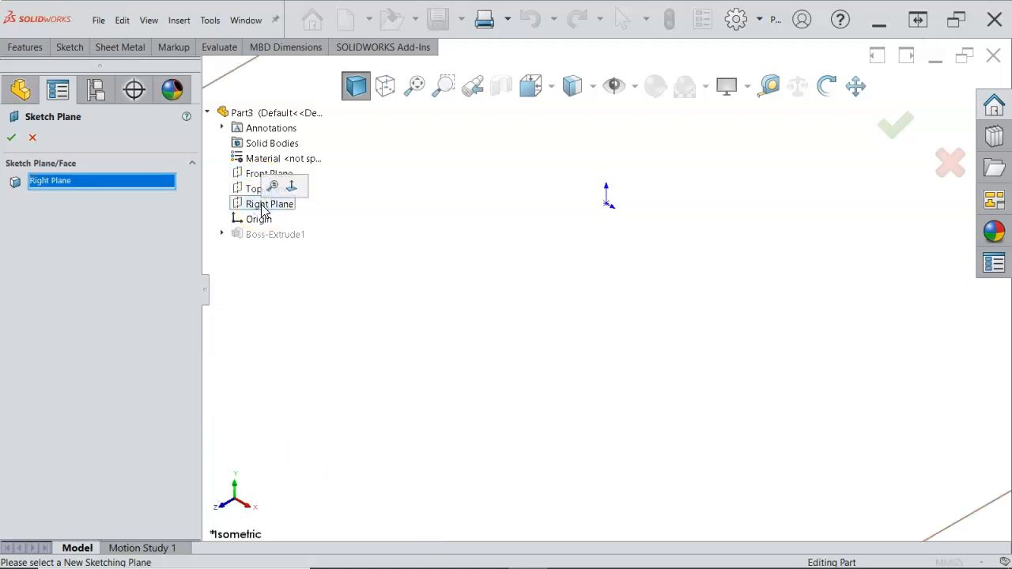
{"action": "left_click", "coordinate": [11, 138]}
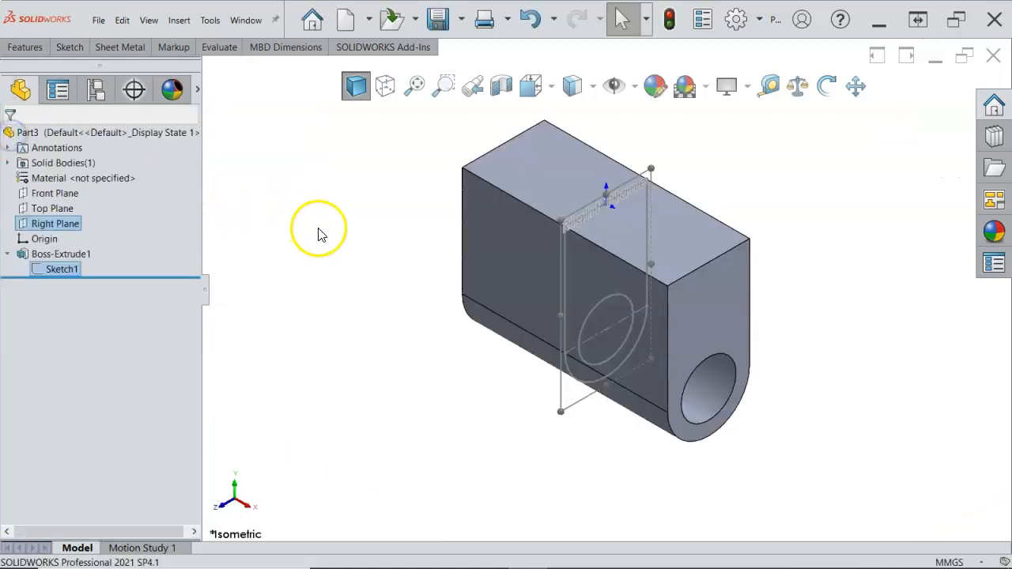
{"action": "left_click", "coordinate": [350, 233]}
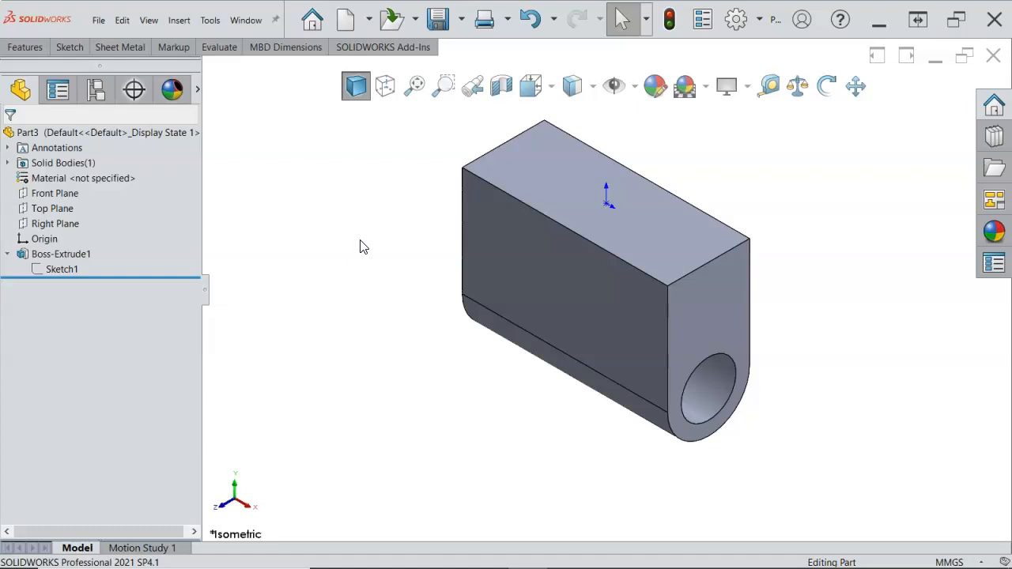
Step: Start a Hole Wizard hole on the block's flat top face and set its drill size to Ø5.0
{"action": "left_click", "coordinate": [566, 194]}
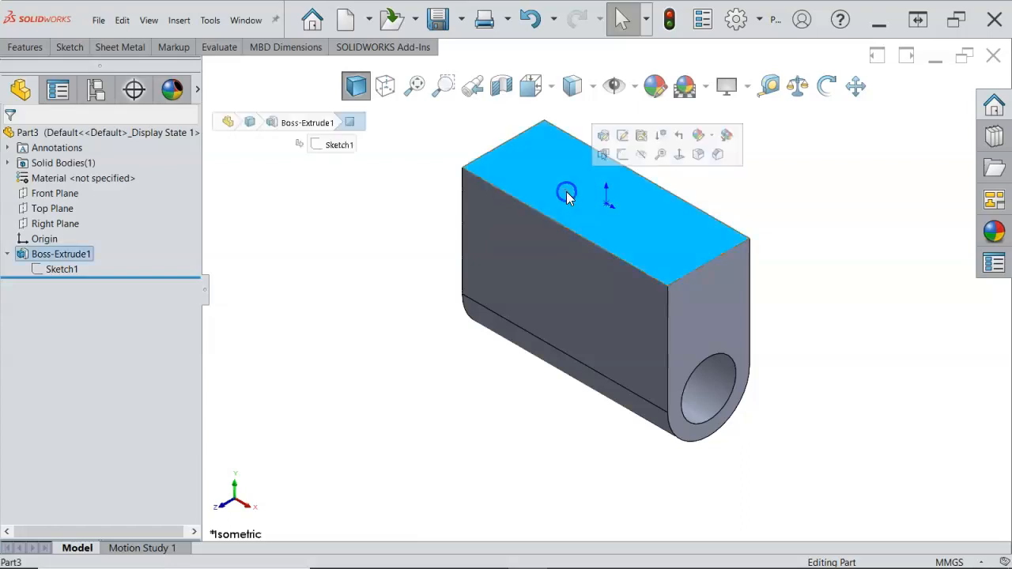
{"action": "right_click", "coordinate": [567, 193]}
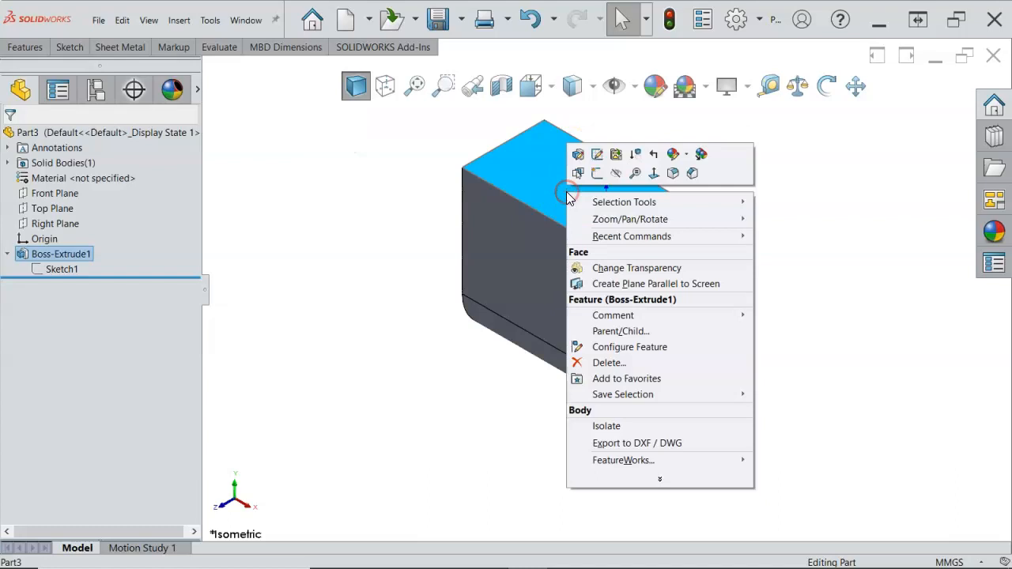
{"action": "left_click", "coordinate": [544, 182]}
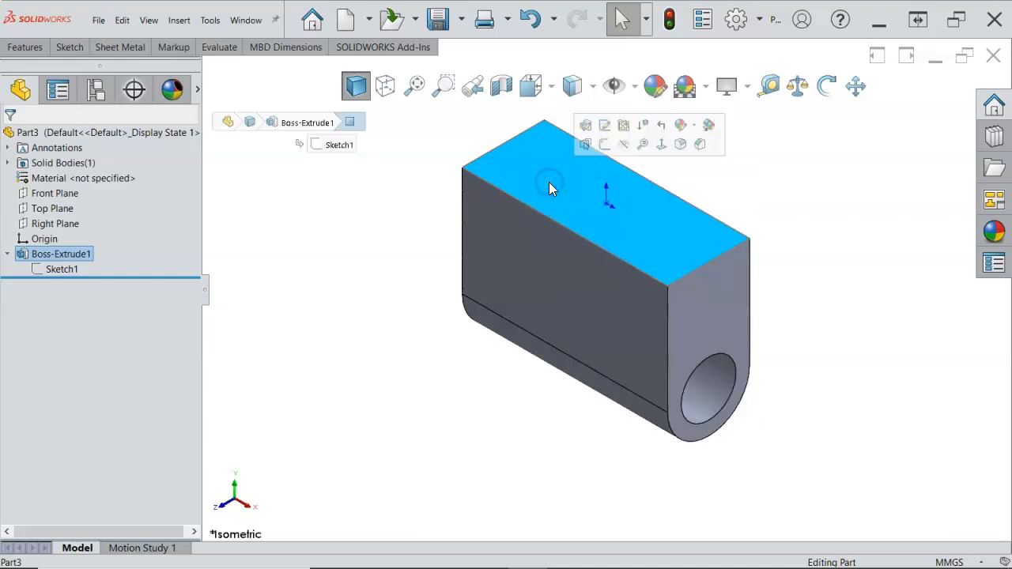
{"action": "left_click", "coordinate": [564, 341]}
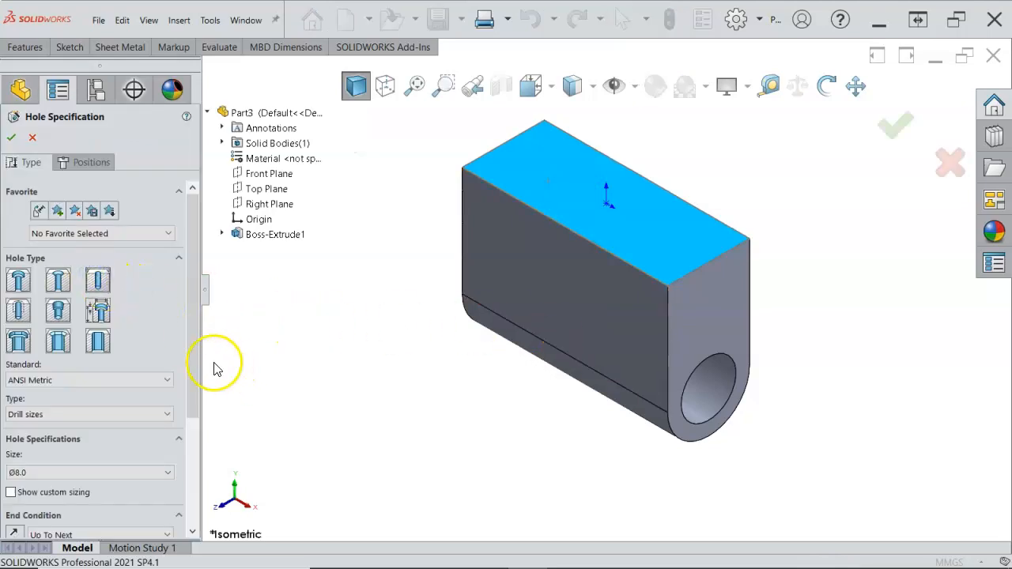
{"action": "left_click_drag", "start_coordinate": [194, 355], "coordinate": [194, 418]}
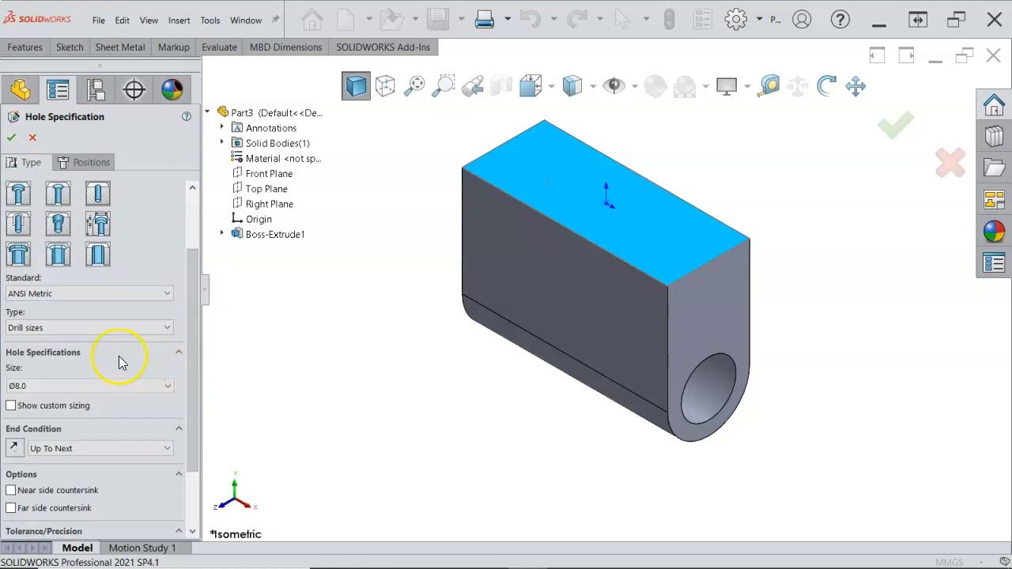
{"action": "left_click", "coordinate": [170, 388]}
{"action": "scroll", "coordinate": [111, 413], "scroll_direction": "up", "scroll_amount": 2}
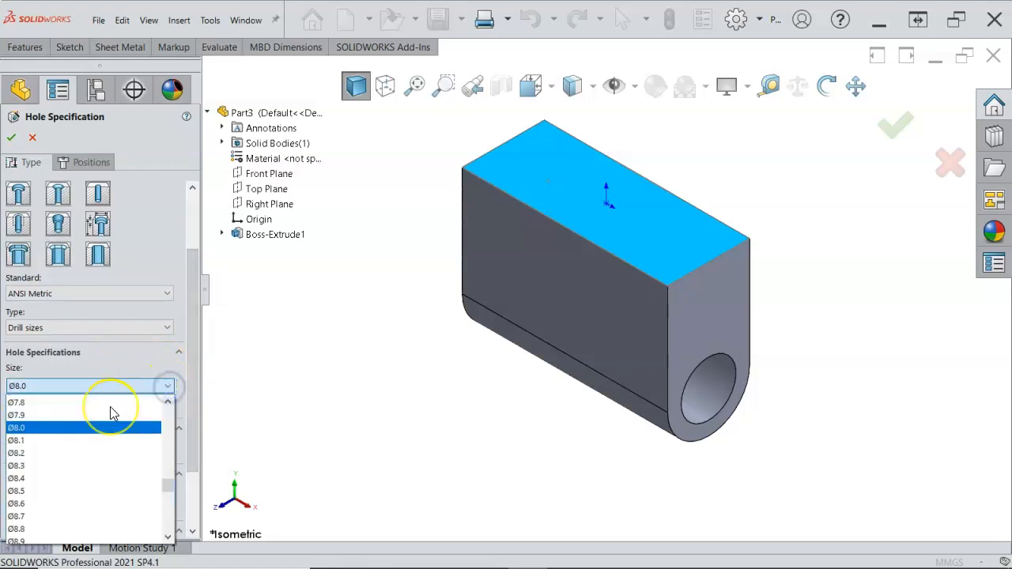
{"action": "scroll", "coordinate": [111, 412], "scroll_direction": "up", "scroll_amount": 3}
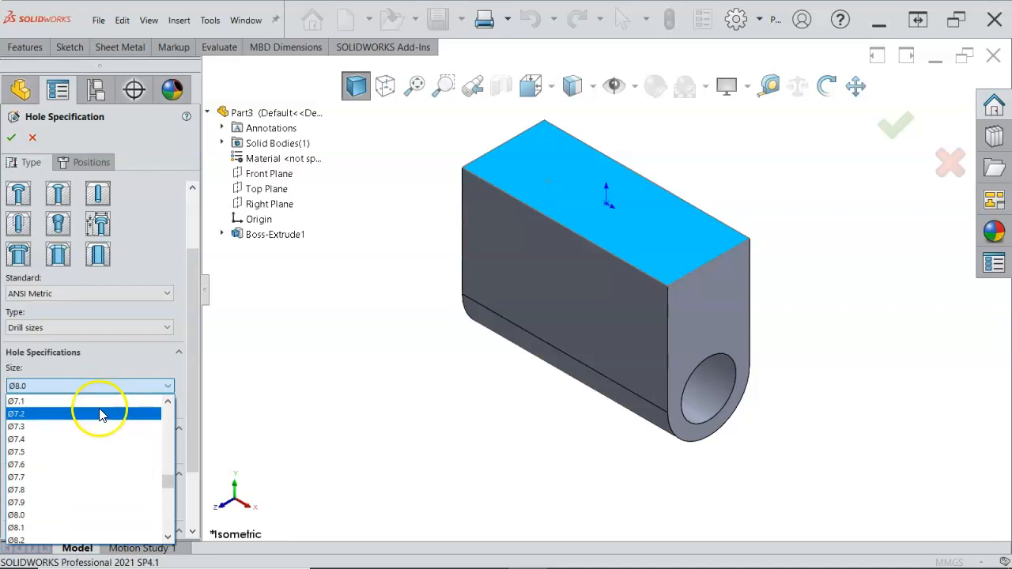
{"action": "scroll", "coordinate": [100, 416], "scroll_direction": "up", "scroll_amount": 3}
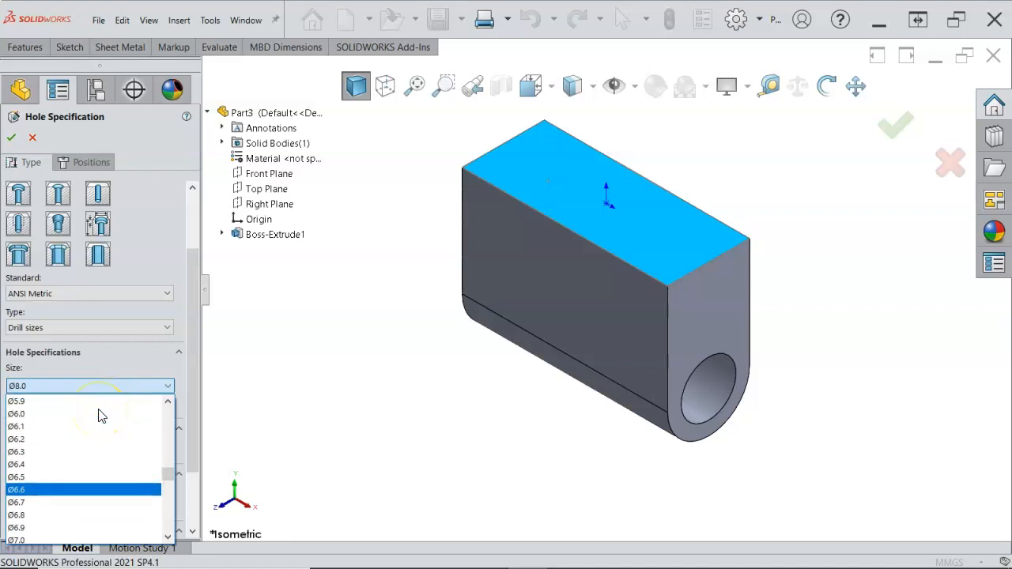
{"action": "scroll", "coordinate": [101, 415], "scroll_direction": "up", "scroll_amount": 2}
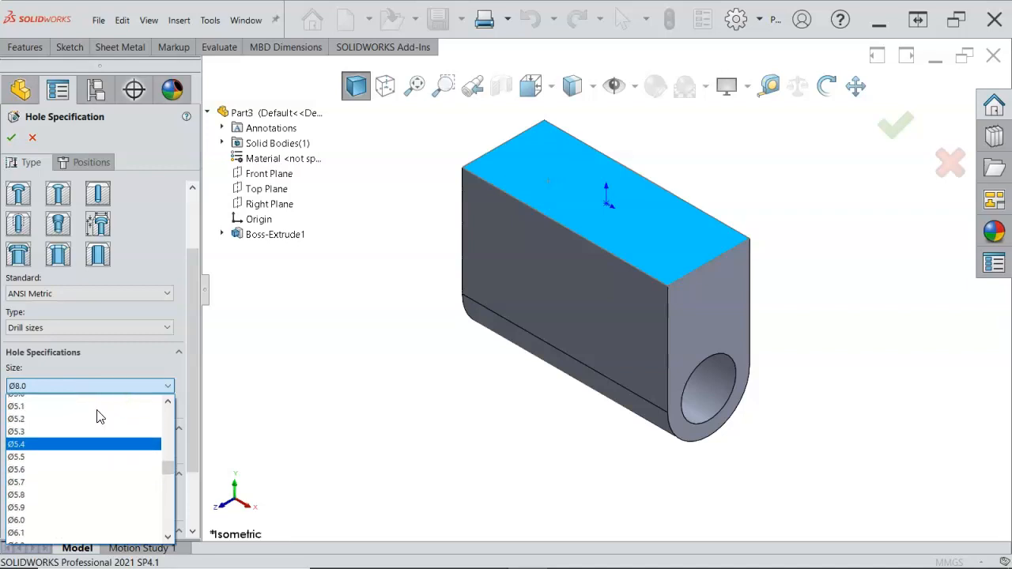
{"action": "left_click", "coordinate": [80, 405]}
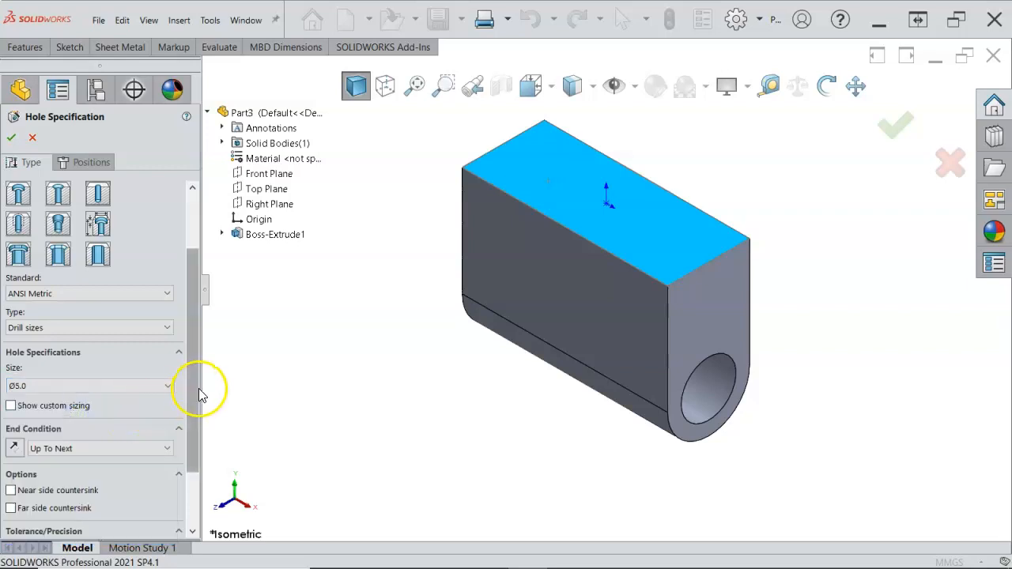
Step: Set the hole's end condition to Blind with a depth of 5 mm and start defining the hole position
{"action": "left_click_drag", "start_coordinate": [195, 387], "coordinate": [187, 434]}
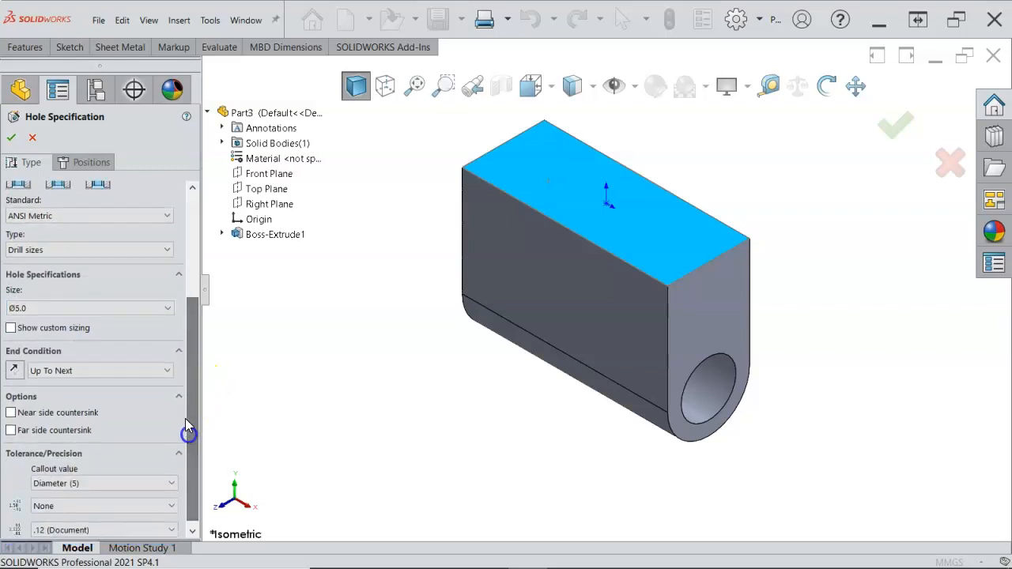
{"action": "left_click", "coordinate": [165, 371]}
{"action": "left_click", "coordinate": [125, 385]}
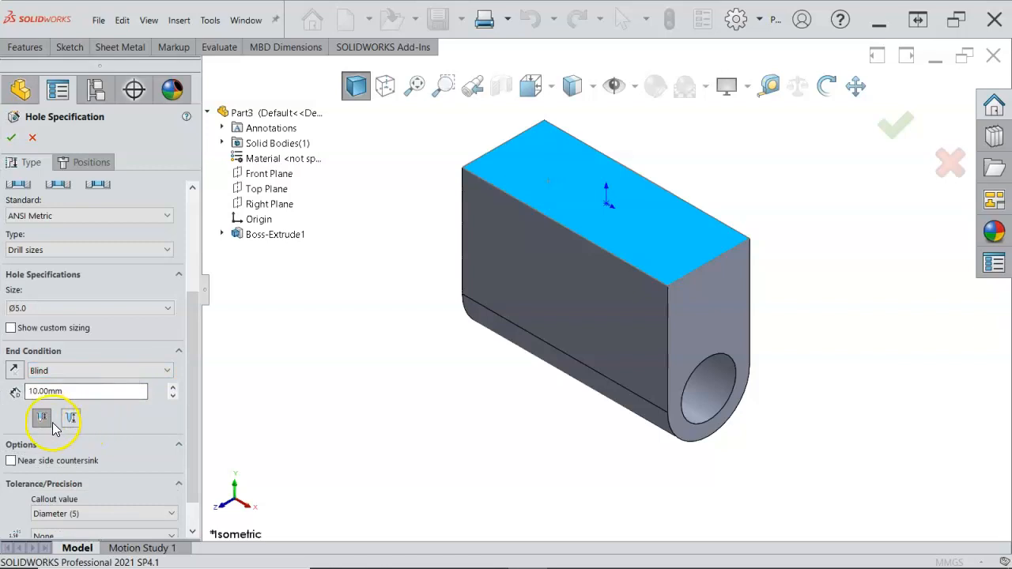
{"action": "left_click_drag", "start_coordinate": [69, 395], "coordinate": [14, 386]}
{"action": "type", "text": "5"}
{"action": "key", "text": "Return"}
{"action": "left_click", "coordinate": [95, 162]}
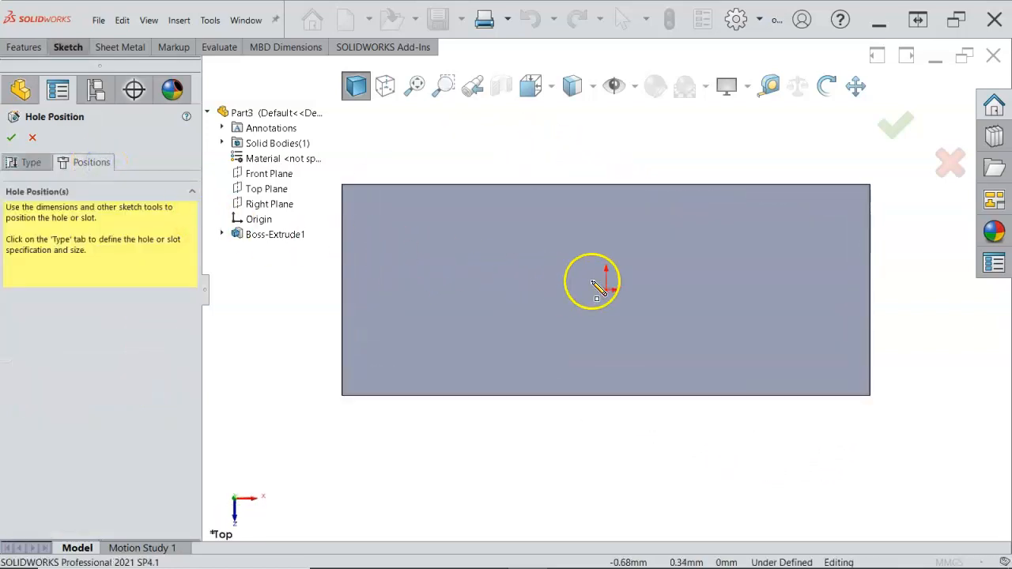
Step: Place the Ø5.0 hole's centre point on the origin of the top face and stop placing points
{"action": "left_click", "coordinate": [607, 290]}
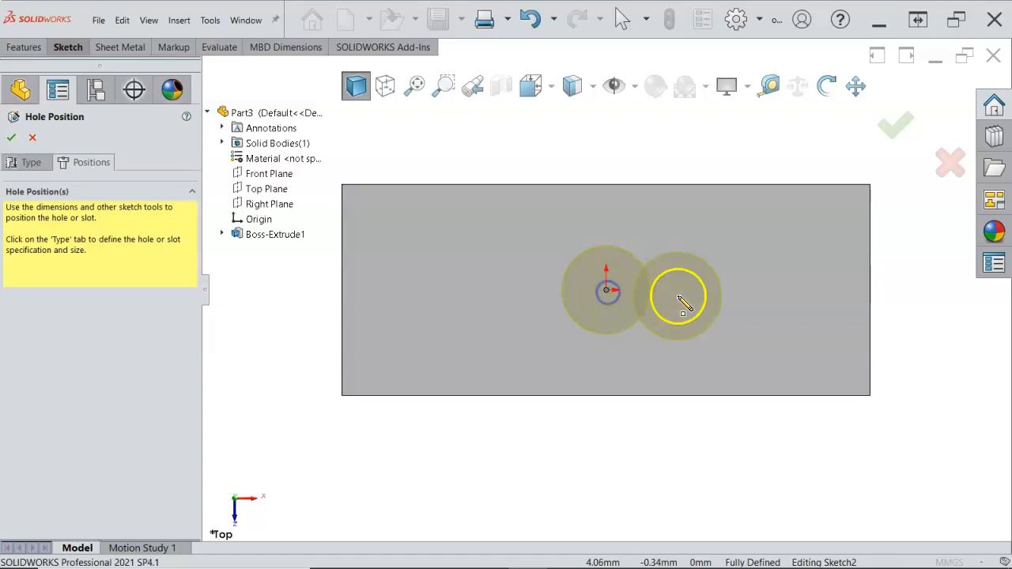
{"action": "right_click", "coordinate": [689, 297]}
{"action": "left_click", "coordinate": [712, 305]}
{"action": "key", "text": "f"}
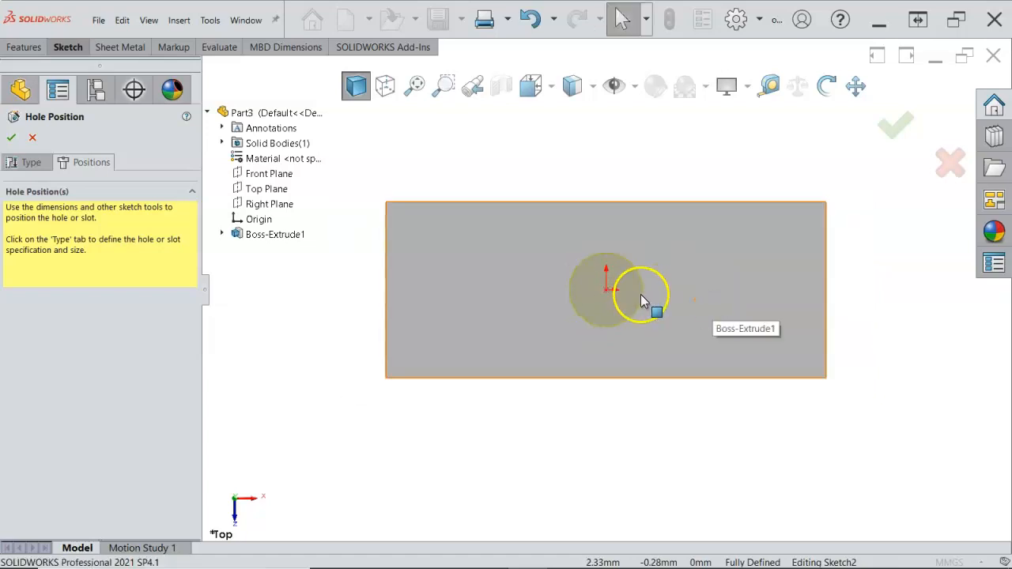
Step: Check the hole centre point's coincident relation to the origin, and finish the Ø5.0 hole
{"action": "left_click", "coordinate": [605, 288]}
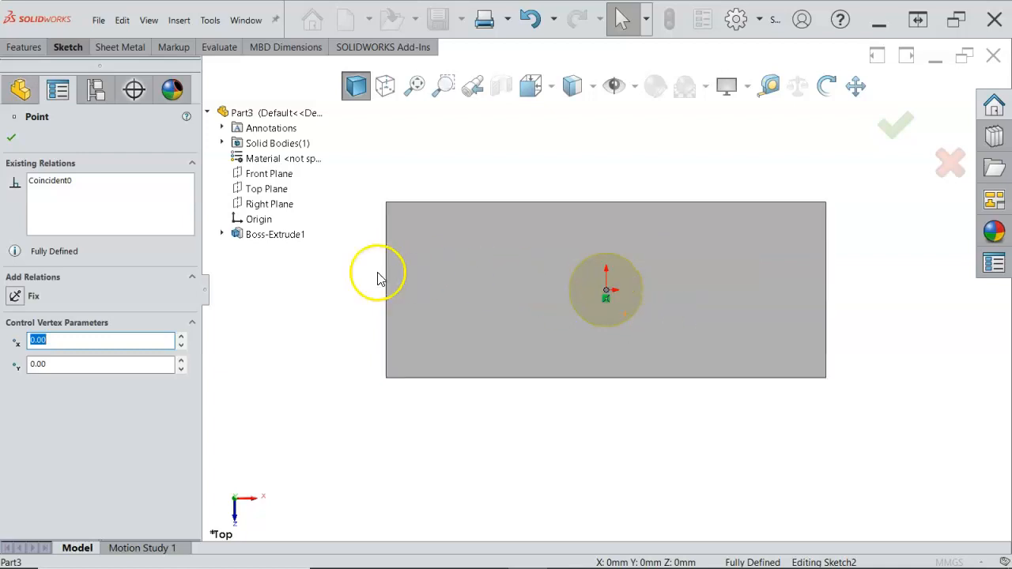
{"action": "left_click", "coordinate": [77, 181]}
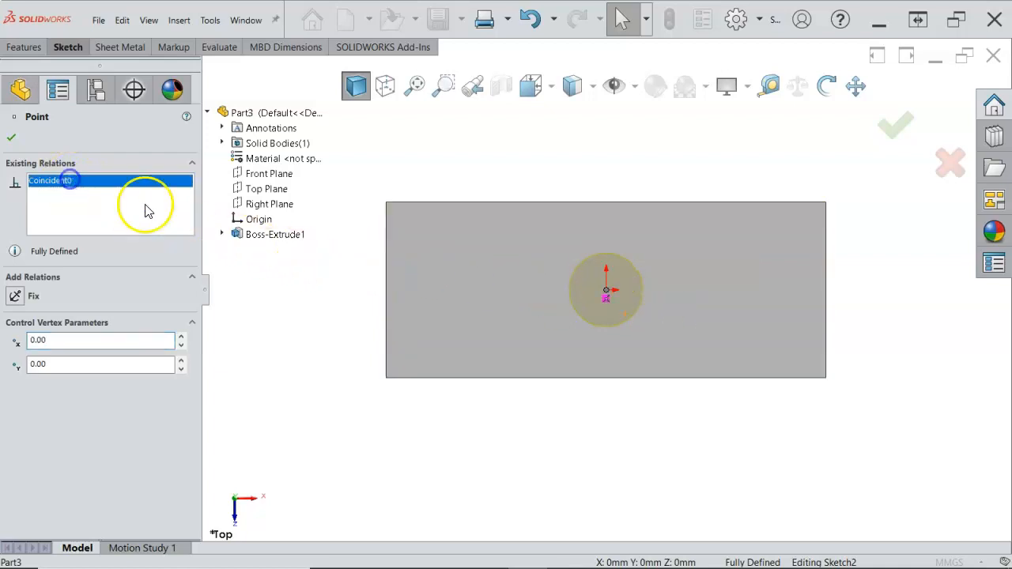
{"action": "left_click", "coordinate": [11, 138]}
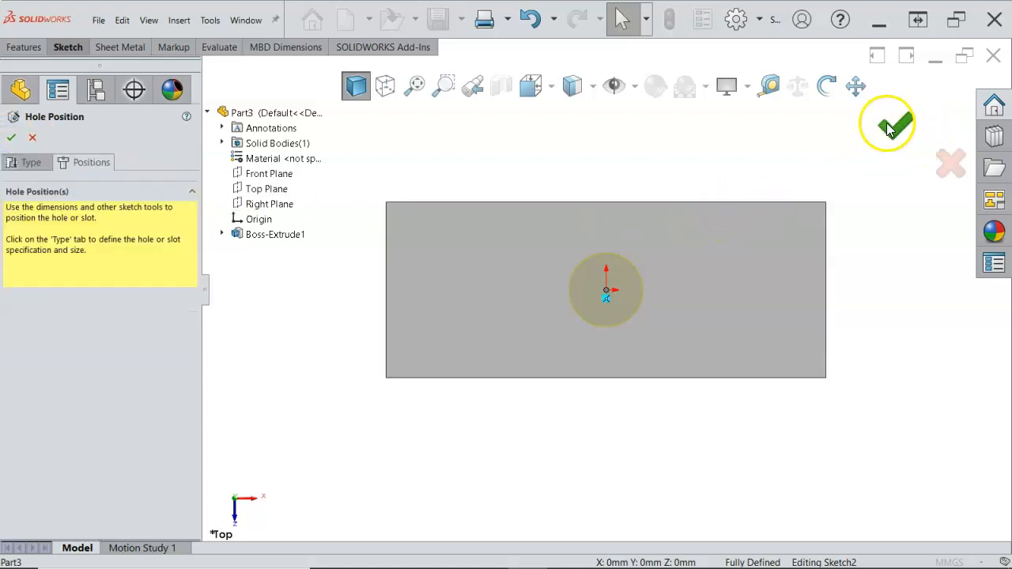
{"action": "left_click", "coordinate": [896, 124]}
{"action": "left_click", "coordinate": [716, 398]}
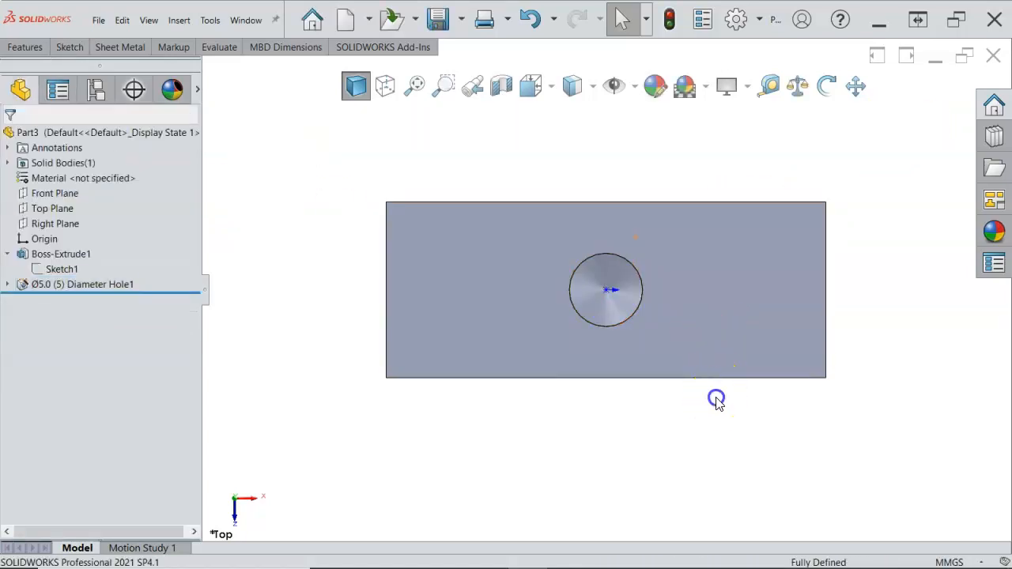
Step: Save the part as a SOLIDWORKS Part file named Slider in the Asssignment 5 folder
{"action": "middle_click_drag", "start_coordinate": [692, 341], "coordinate": [690, 339]}
{"action": "key", "text": "ctrl+7"}
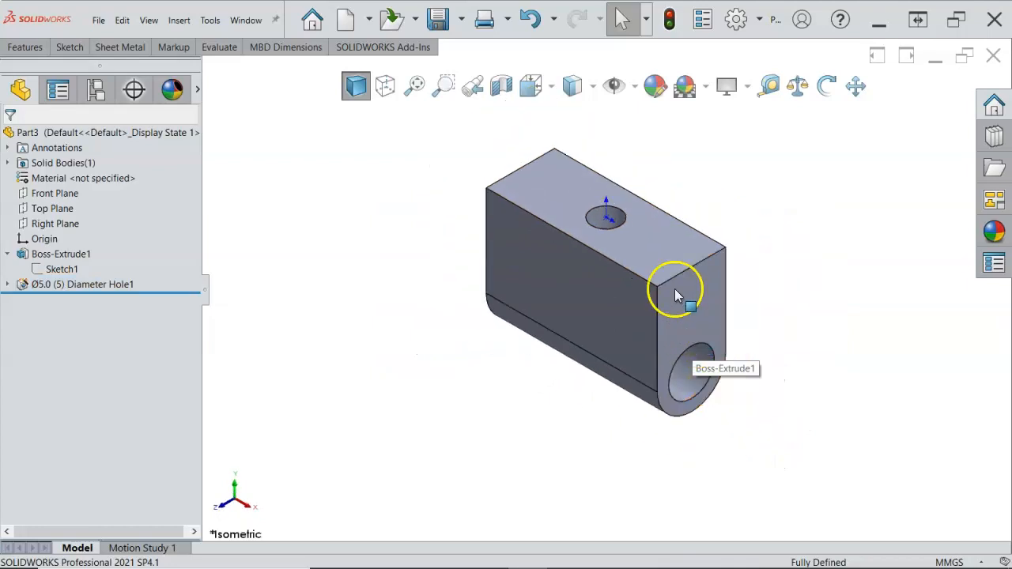
{"action": "left_click", "coordinate": [434, 31]}
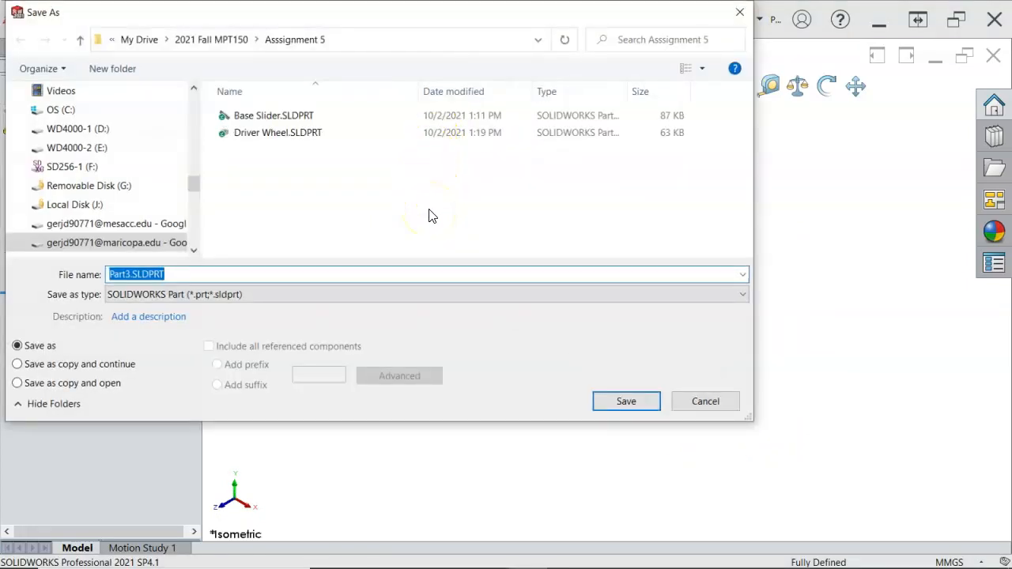
{"action": "type", "text": "Slider"}
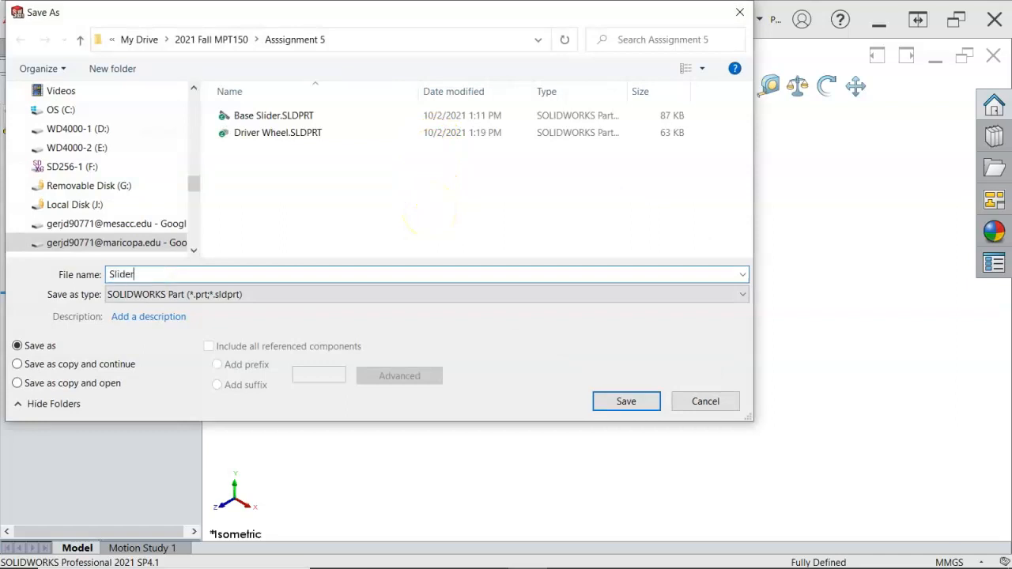
{"action": "left_click", "coordinate": [610, 401]}
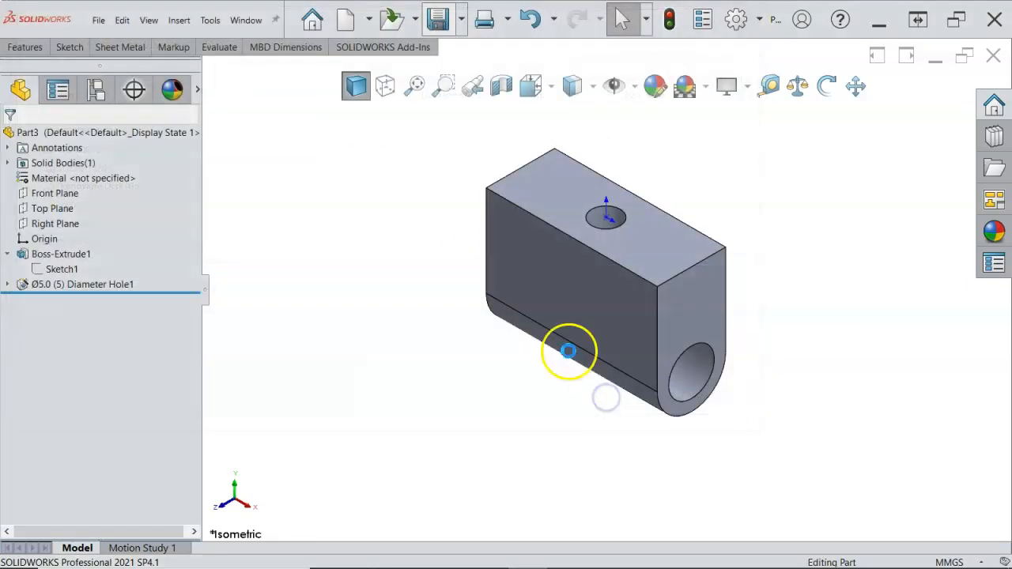